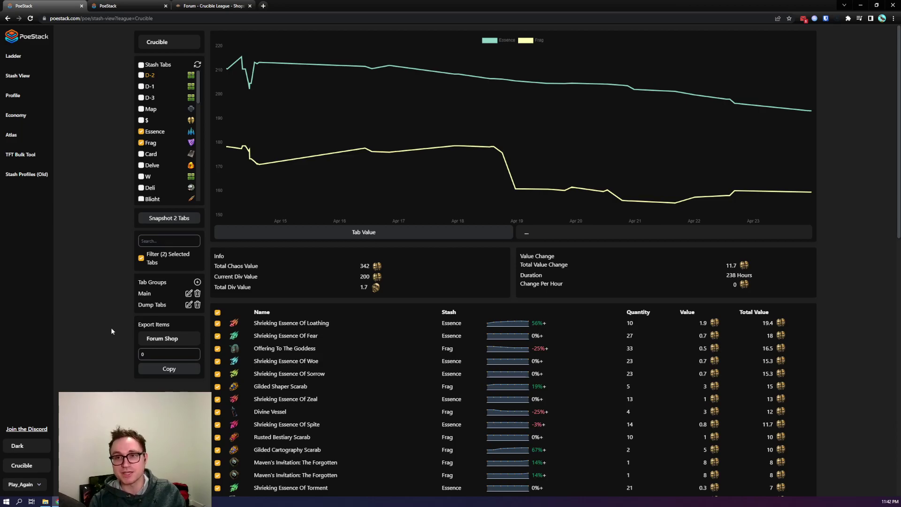
# Examine the Character Ladder and Character Profile sections of the PoeStack home page, including the profile's example slides
pyautogui.click(128, 7)
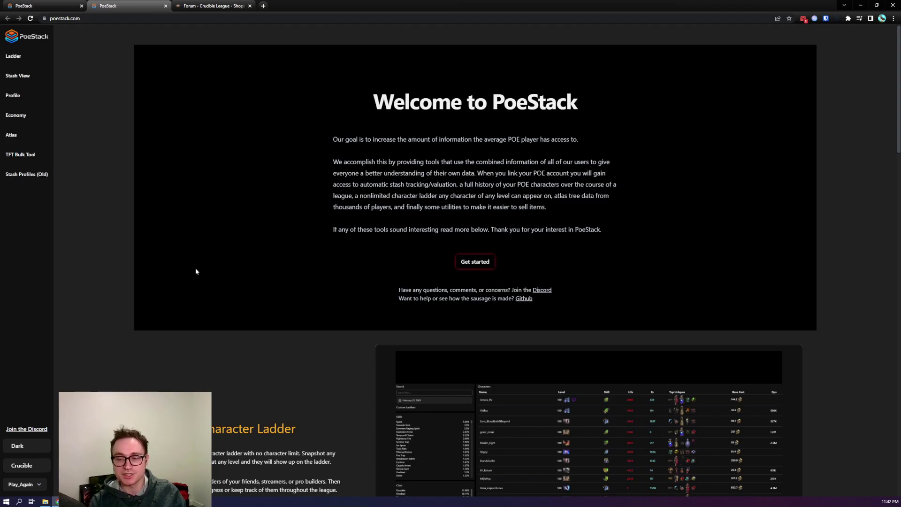
pyautogui.scroll(-3, 196, 271)
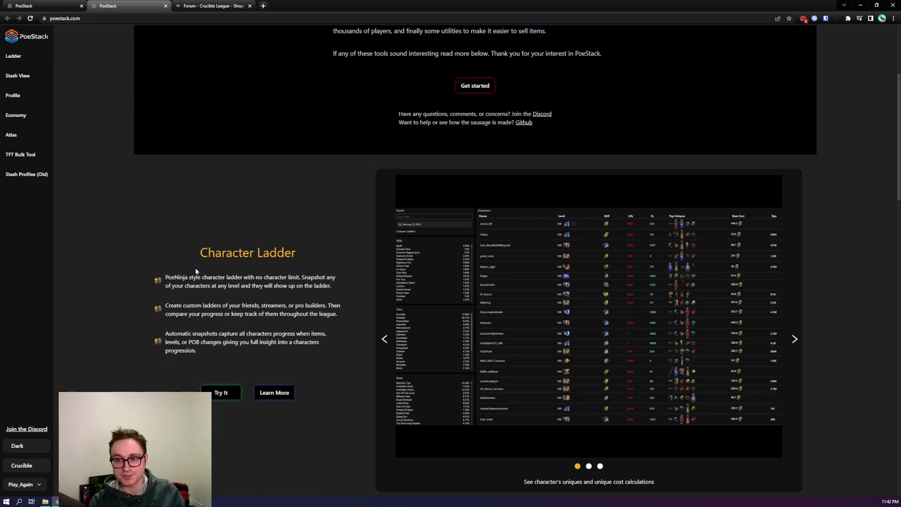
pyautogui.scroll(-4, 195, 258)
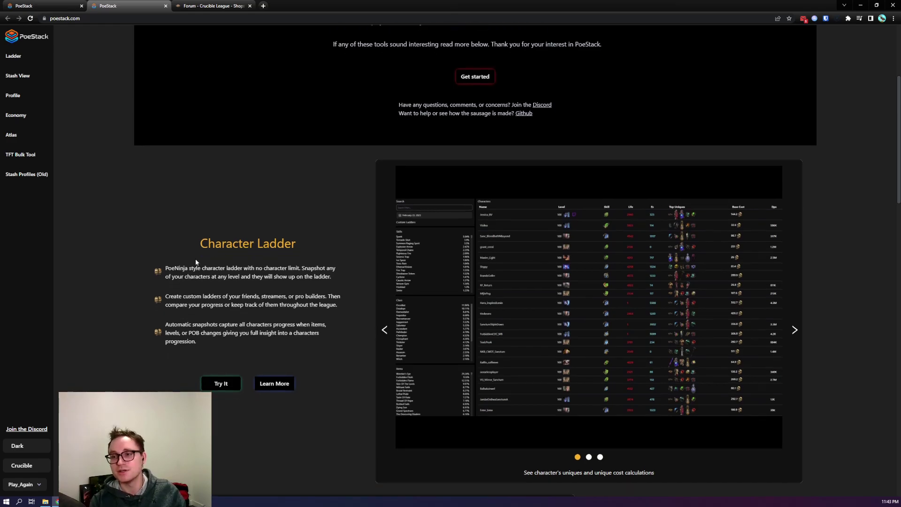
pyautogui.scroll(2, 352, 246)
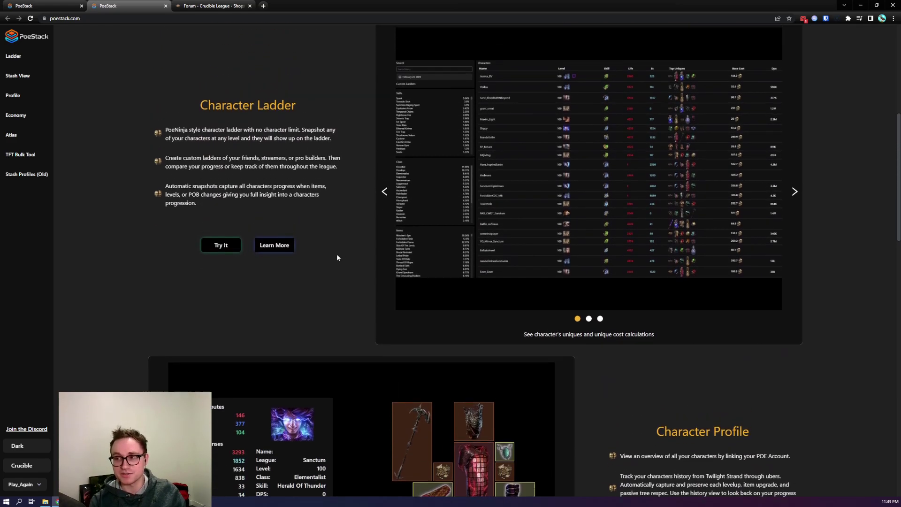
pyautogui.scroll(-4, 337, 257)
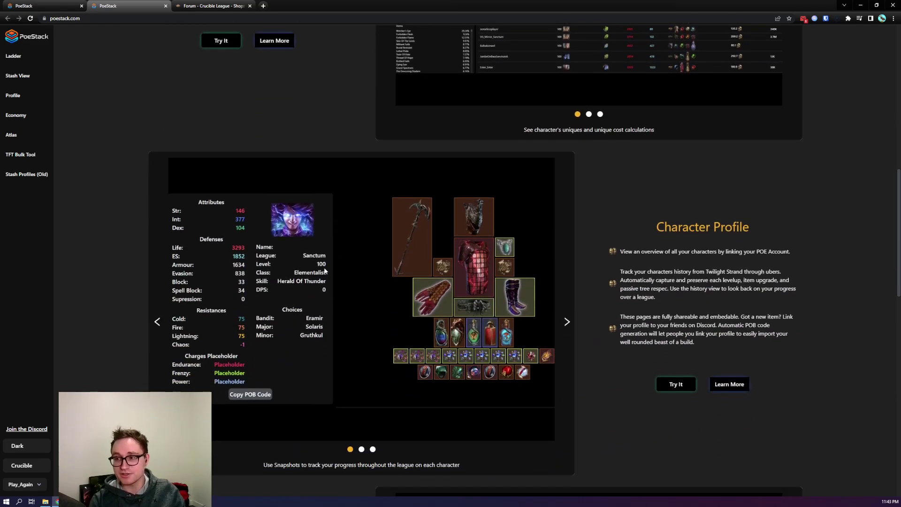
pyautogui.click(566, 327)
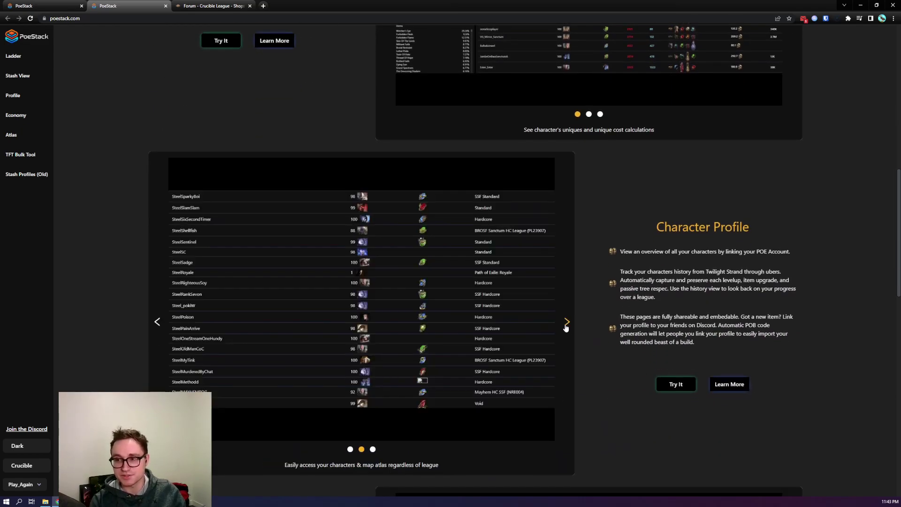
pyautogui.click(566, 327)
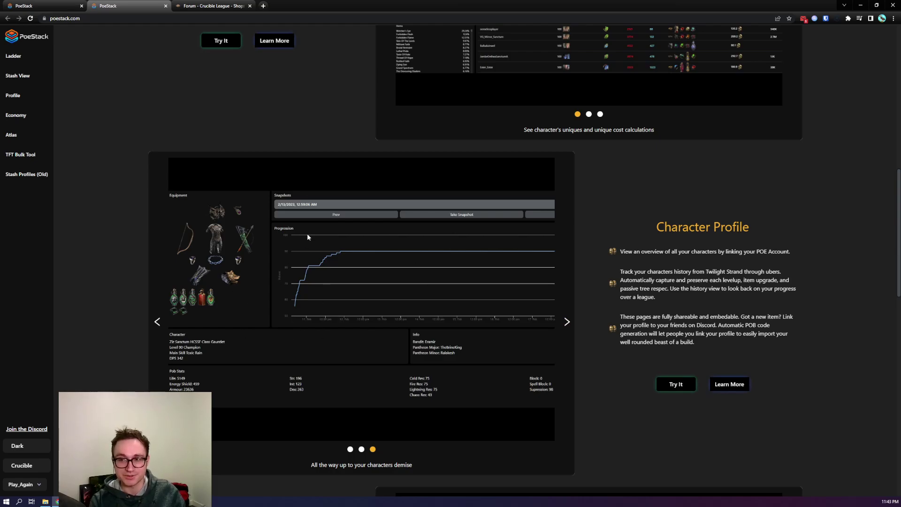
# Examine the home page's Stash Profiles and Economy sections, including the example slide for searching any item
pyautogui.scroll(-5, 200, 324)
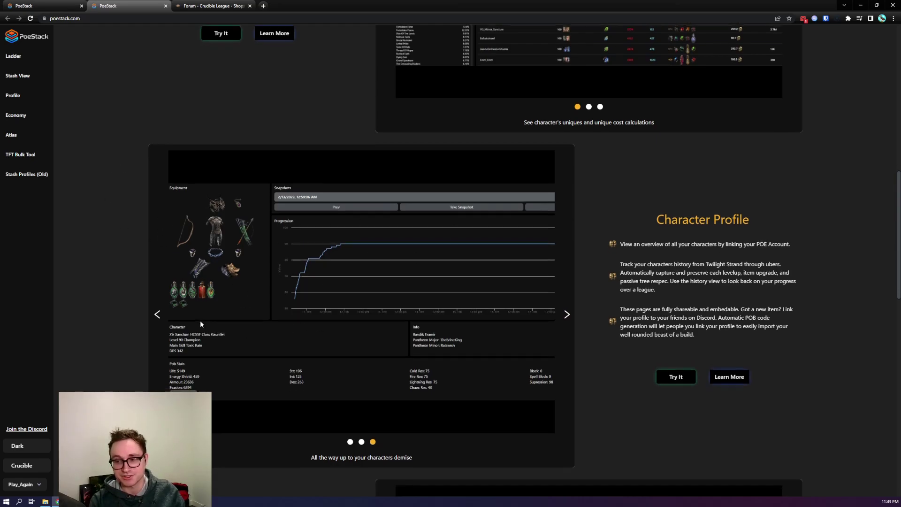
pyautogui.scroll(-2, 201, 323)
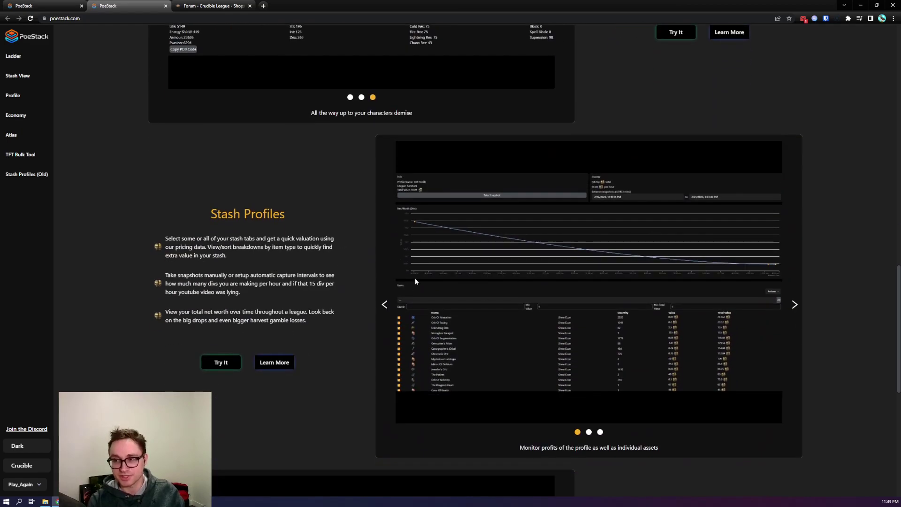
pyautogui.scroll(-7, 341, 274)
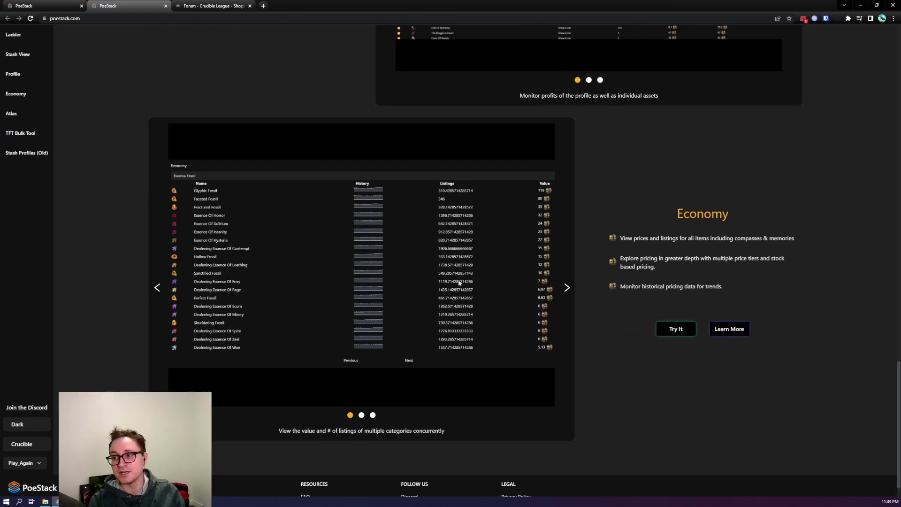
pyautogui.click(566, 287)
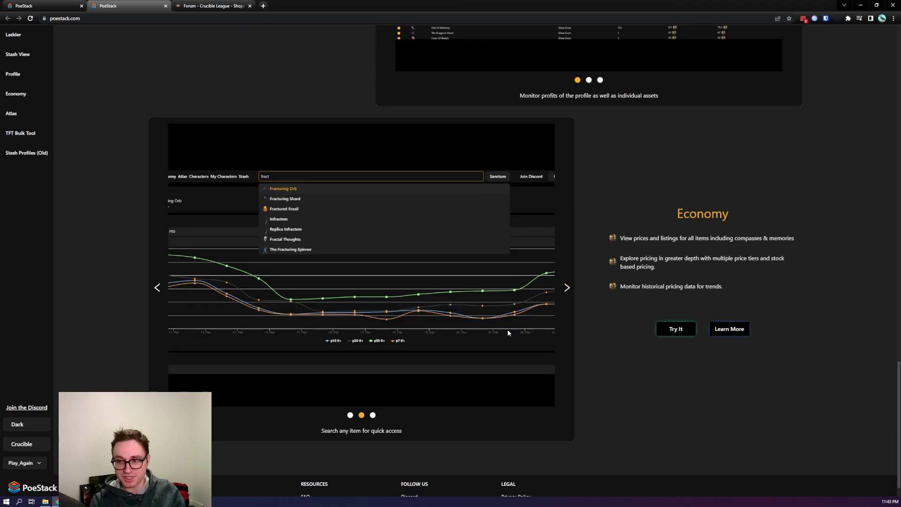
pyautogui.scroll(6, 408, 380)
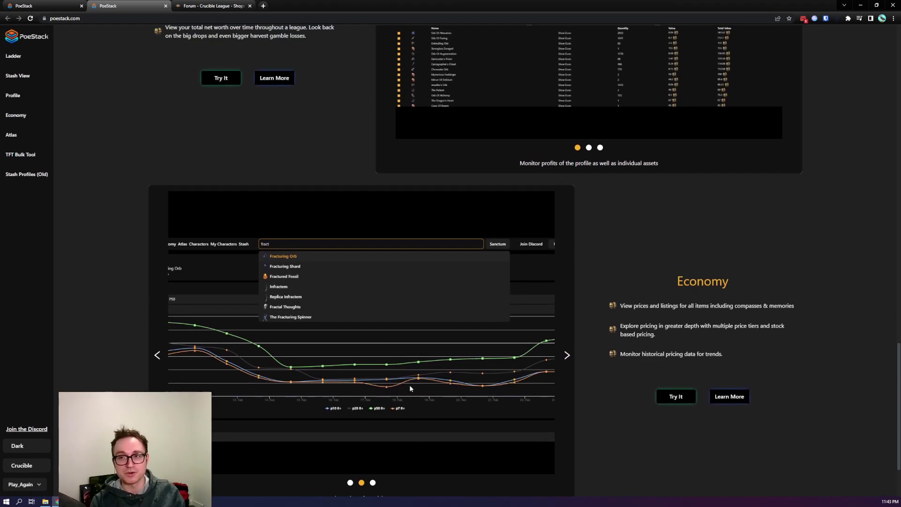
pyautogui.scroll(1, 405, 376)
pyautogui.scroll(15, 355, 329)
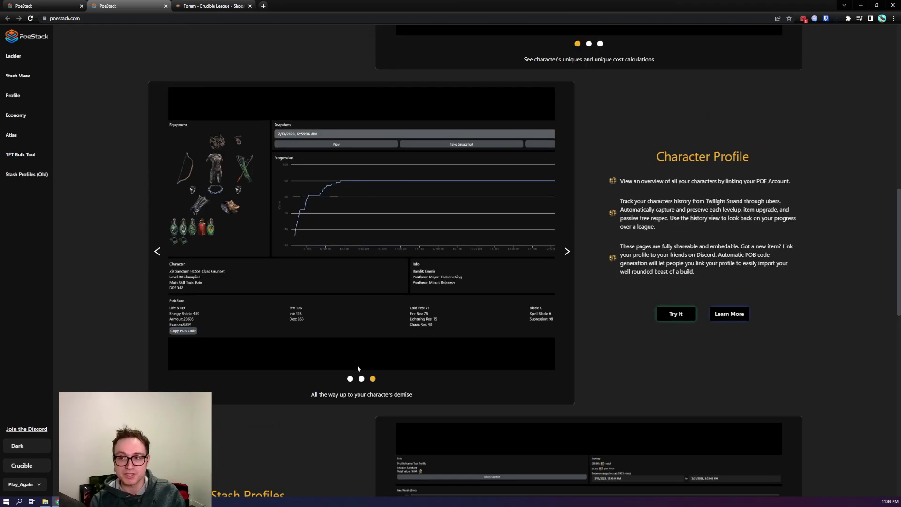
pyautogui.scroll(1, 238, 212)
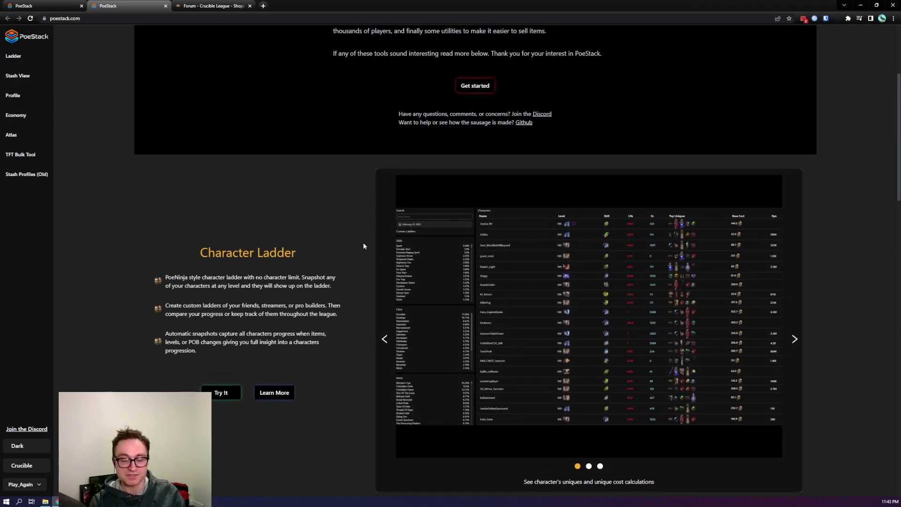
pyautogui.scroll(5, 363, 246)
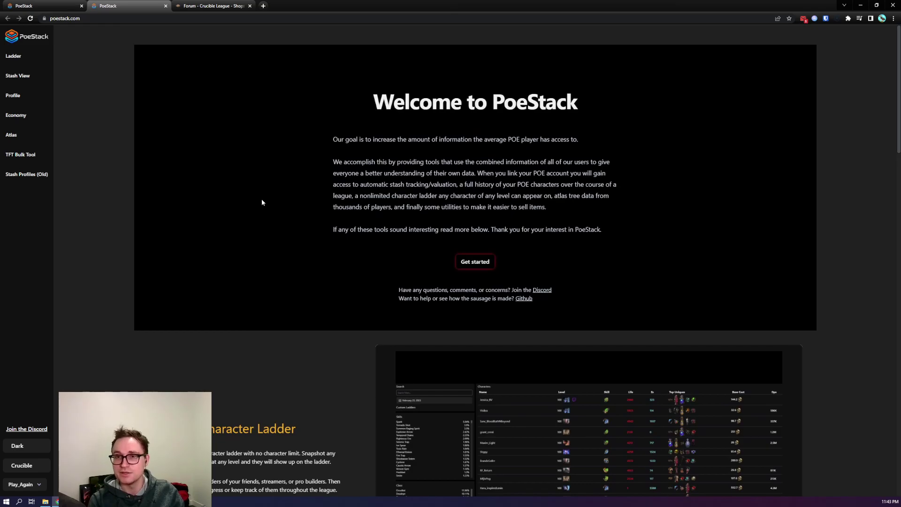
# In the Crucible stash view, add the $, Card and Delve tabs to the selection and take a snapshot
pyautogui.click(42, 6)
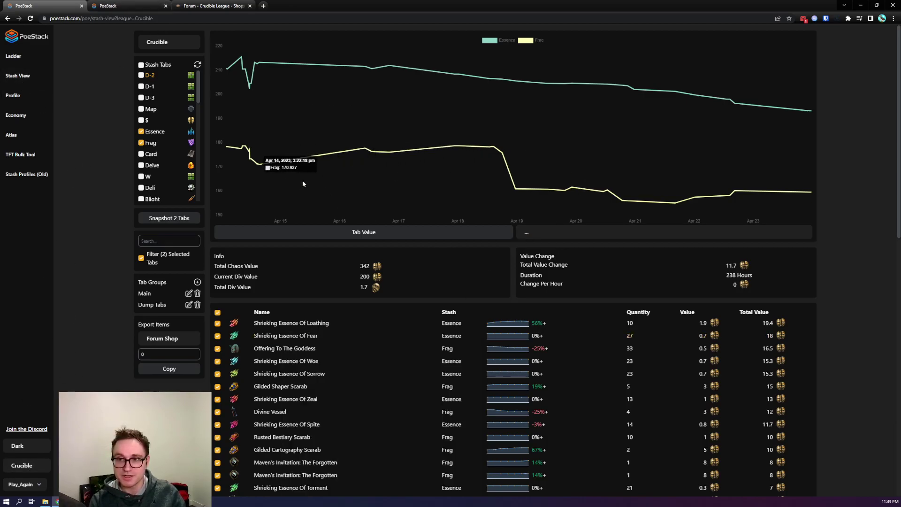
pyautogui.moveTo(270, 323)
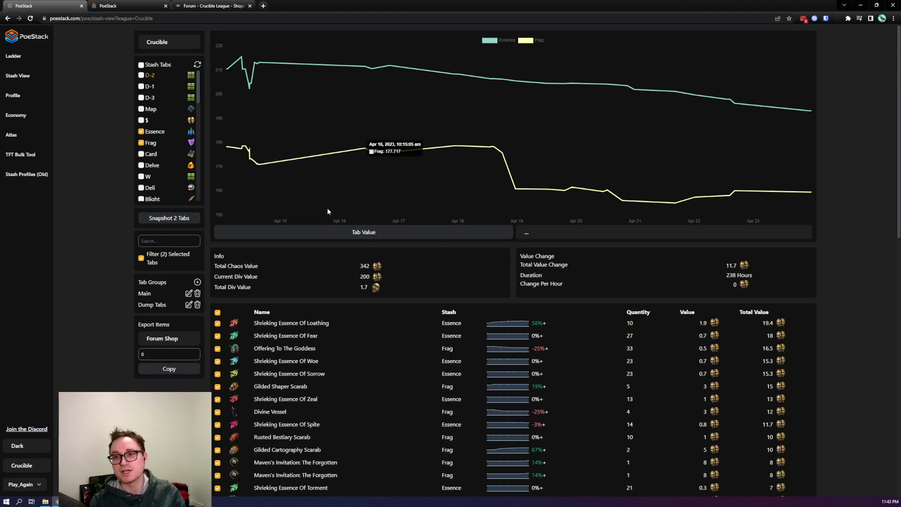
pyautogui.click(141, 120)
pyautogui.click(141, 154)
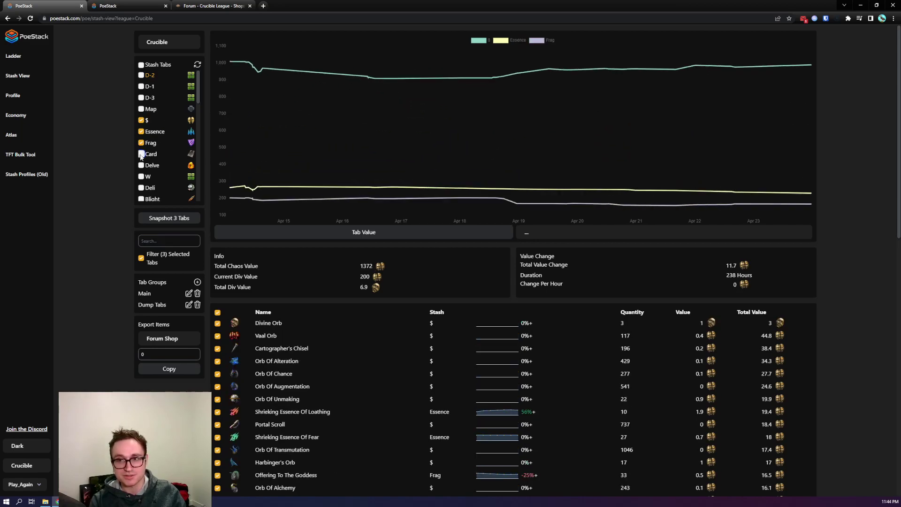
pyautogui.click(141, 165)
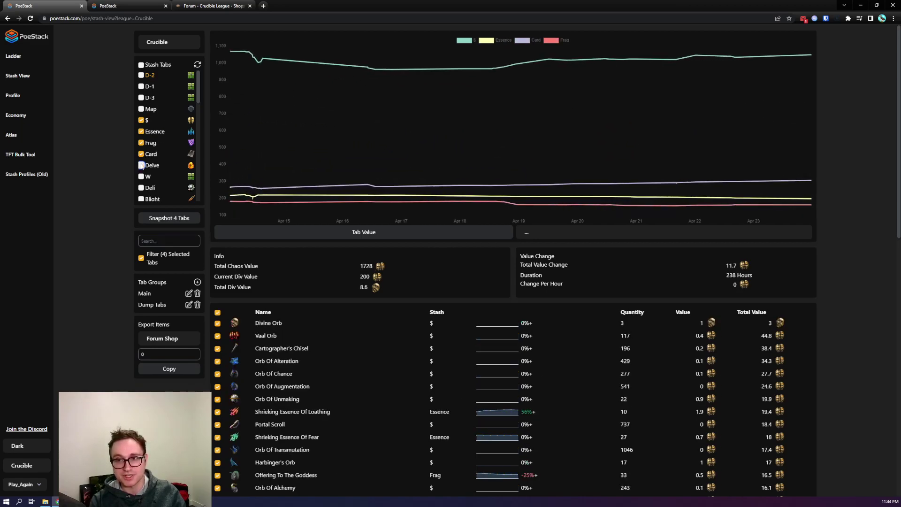
pyautogui.click(169, 217)
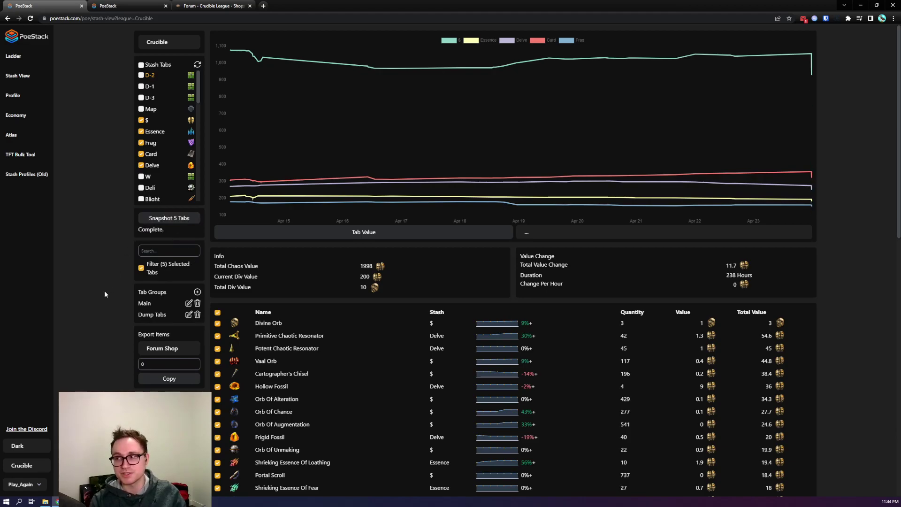
# Remove the Delve, Card and $ tabs from the selection, keeping only Essence and Frag
pyautogui.moveTo(330, 324)
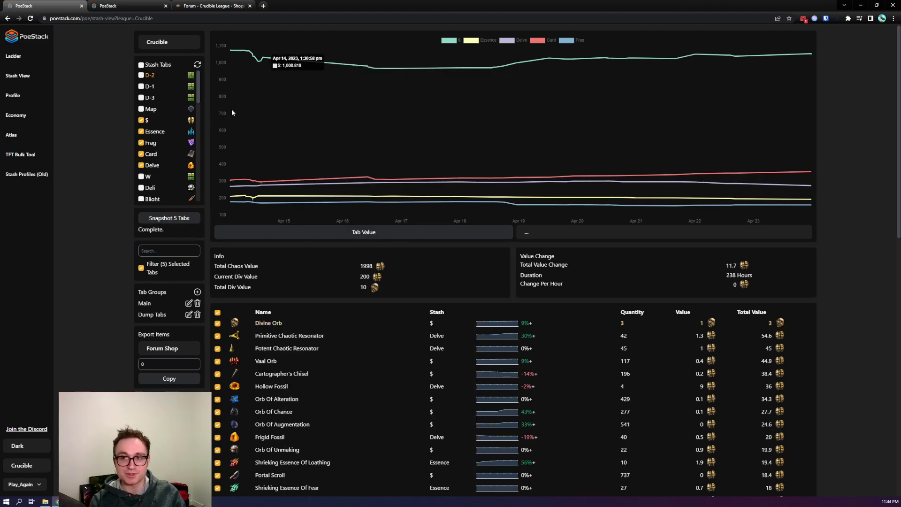
pyautogui.click(141, 166)
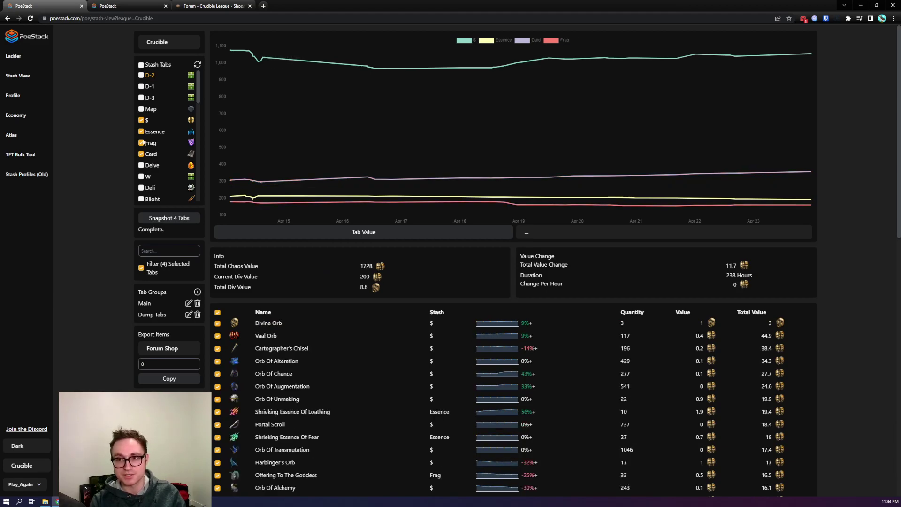
pyautogui.click(141, 153)
pyautogui.click(141, 120)
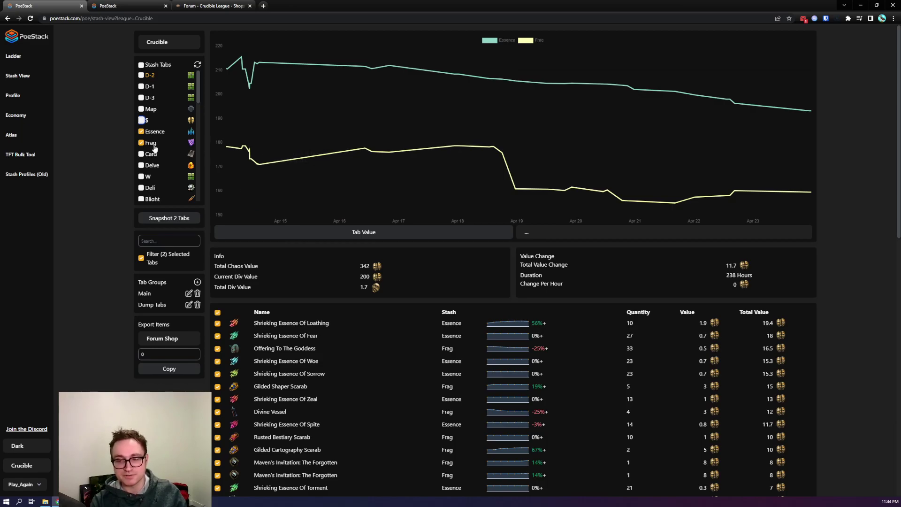
# Toggle the selected-tabs filter to compare the filtered values with all stash tabs, leaving it off
pyautogui.click(141, 258)
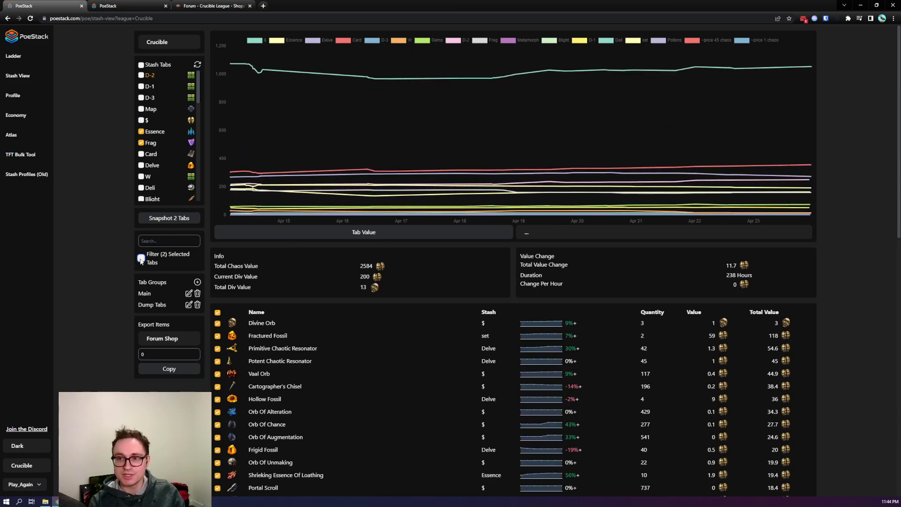
pyautogui.click(140, 258)
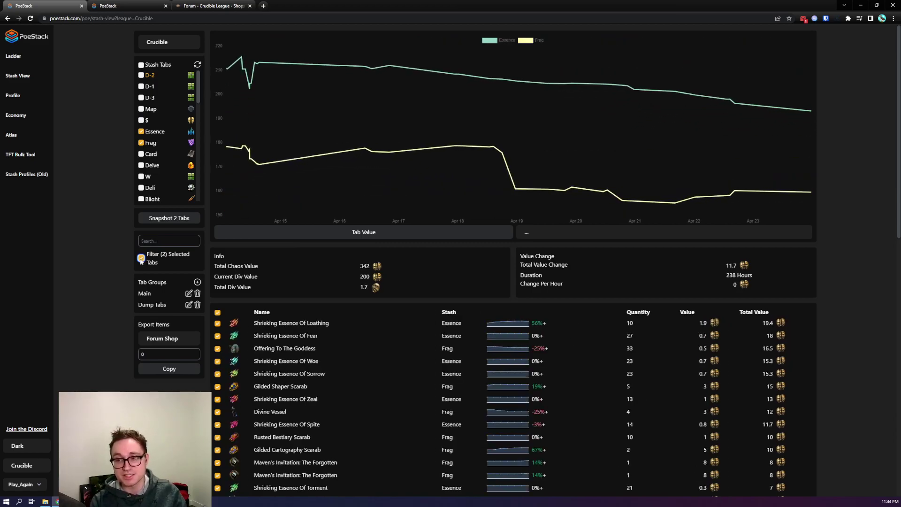
pyautogui.click(141, 259)
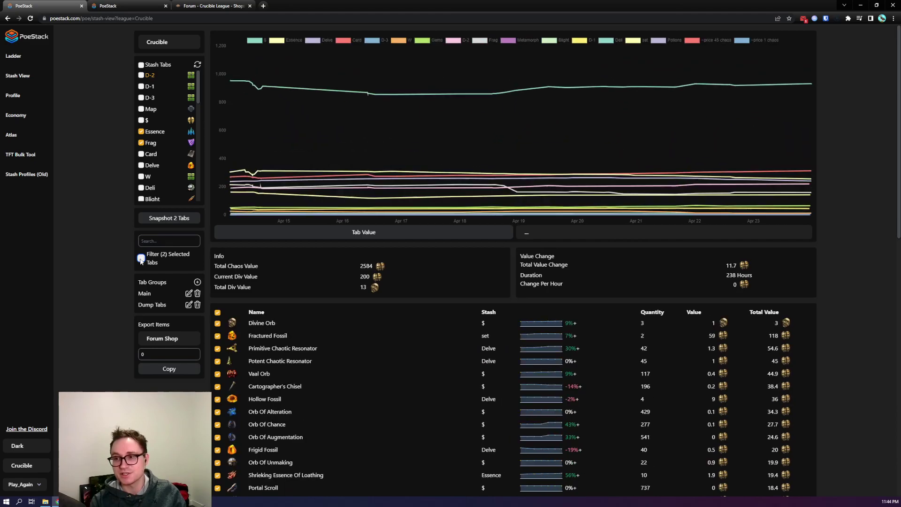
# Compare the Net Value chart with and without the selected-tabs filter, return to Tab Value, and check the time range options
pyautogui.click(369, 233)
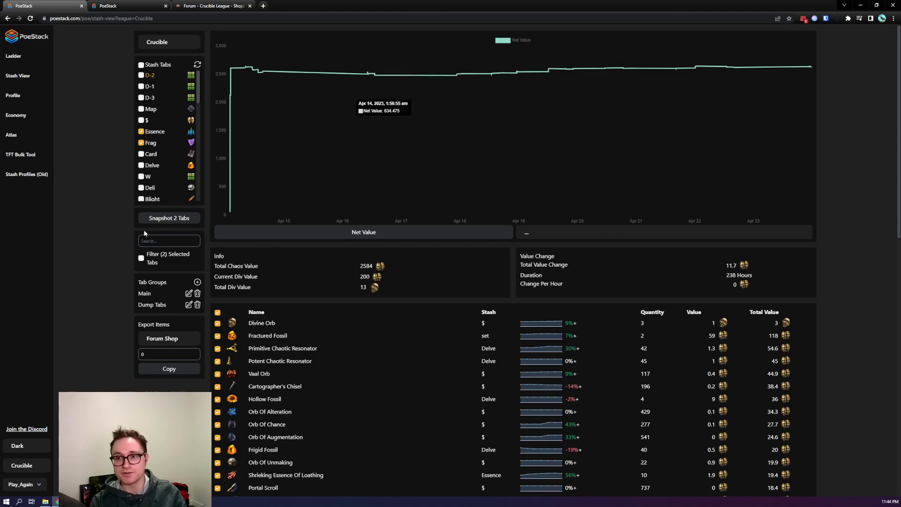
pyautogui.click(142, 260)
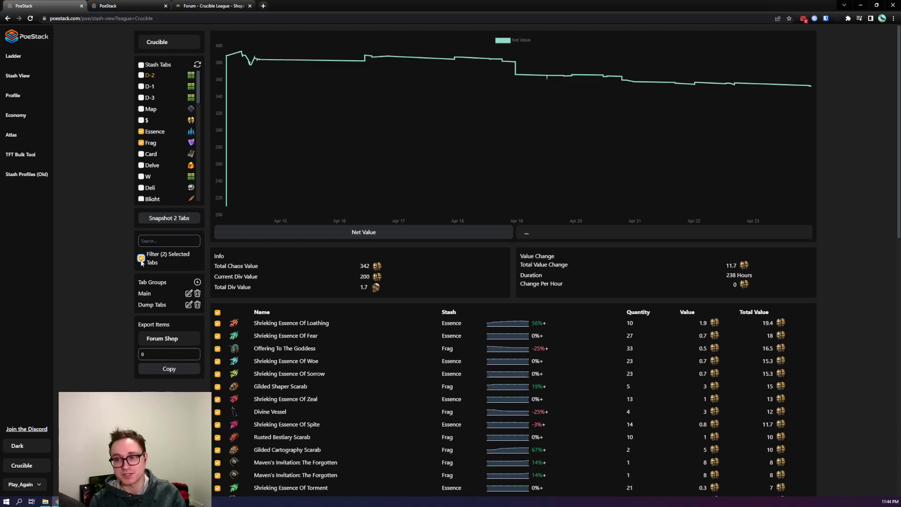
pyautogui.click(142, 259)
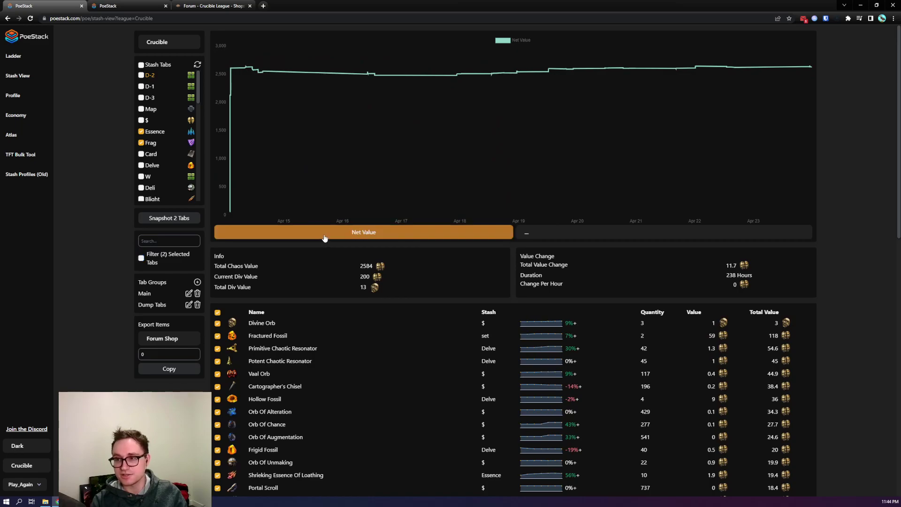
pyautogui.click(378, 233)
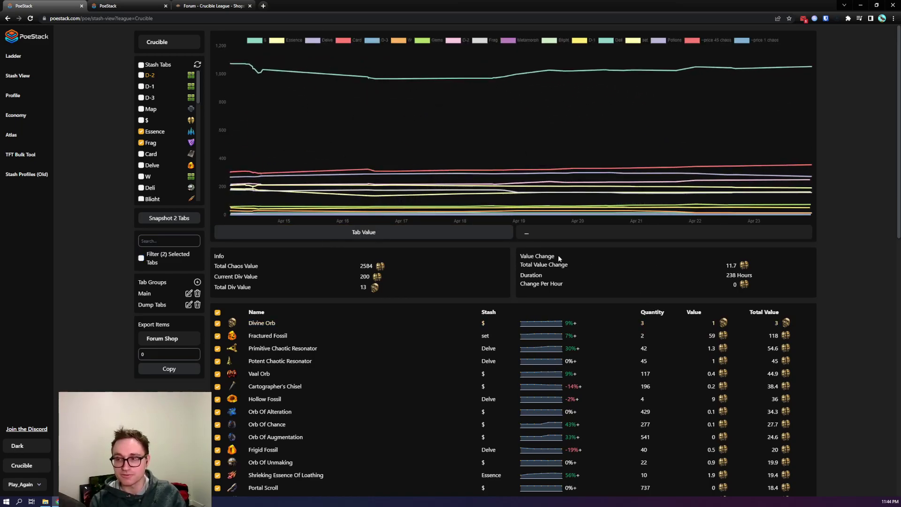
pyautogui.click(557, 228)
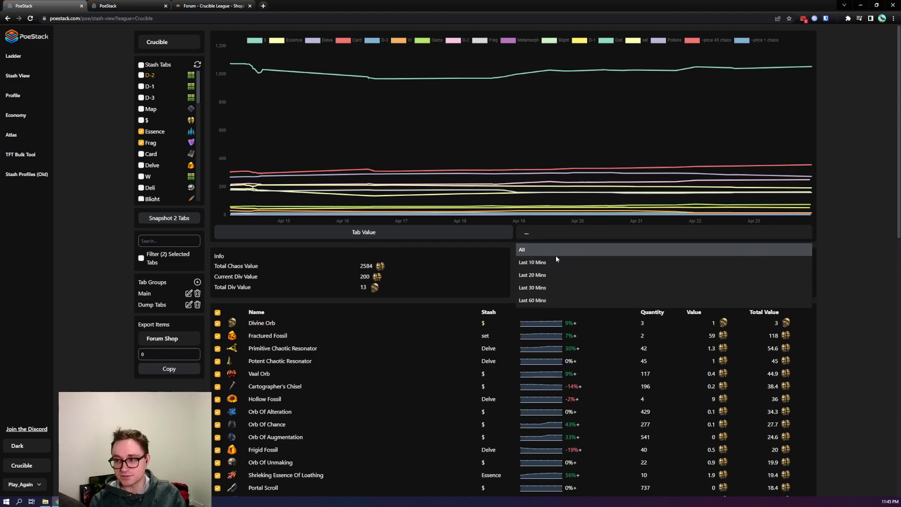
pyautogui.click(462, 254)
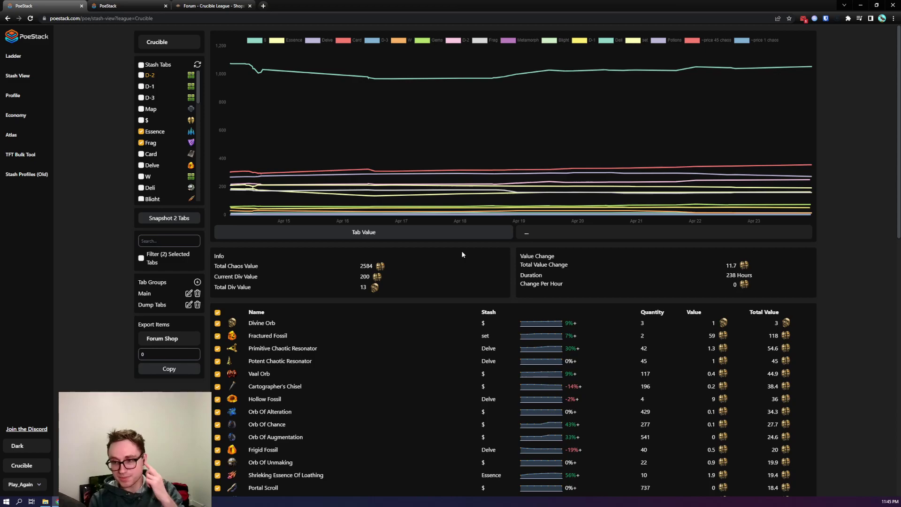
# Review the chaos and divine value totals for all tabs, and re-enable the filter for the selected tabs
pyautogui.scroll(-1, 462, 254)
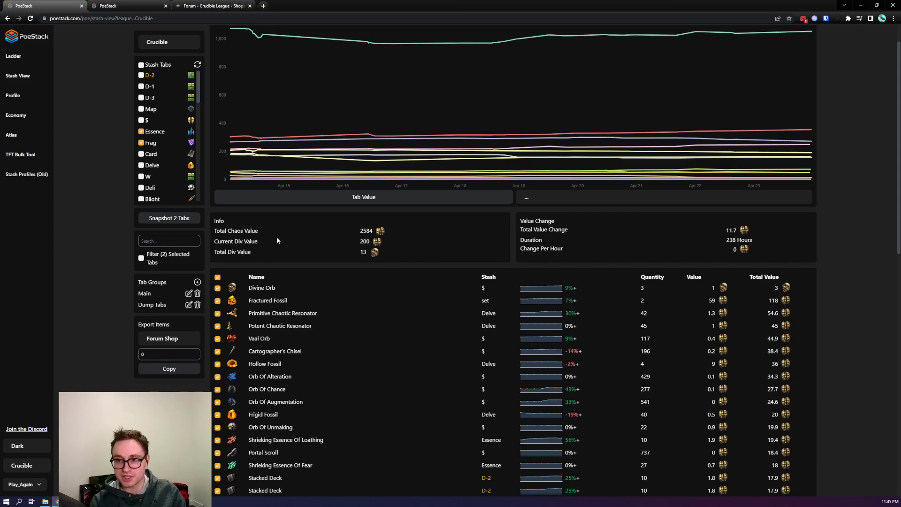
pyautogui.moveTo(231, 241); pyautogui.dragTo(421, 243)
pyautogui.click(417, 243)
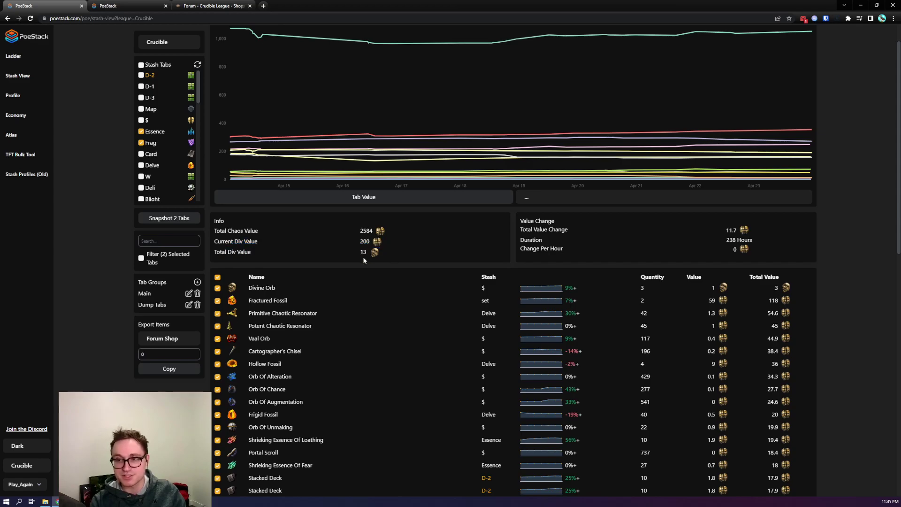
pyautogui.click(141, 258)
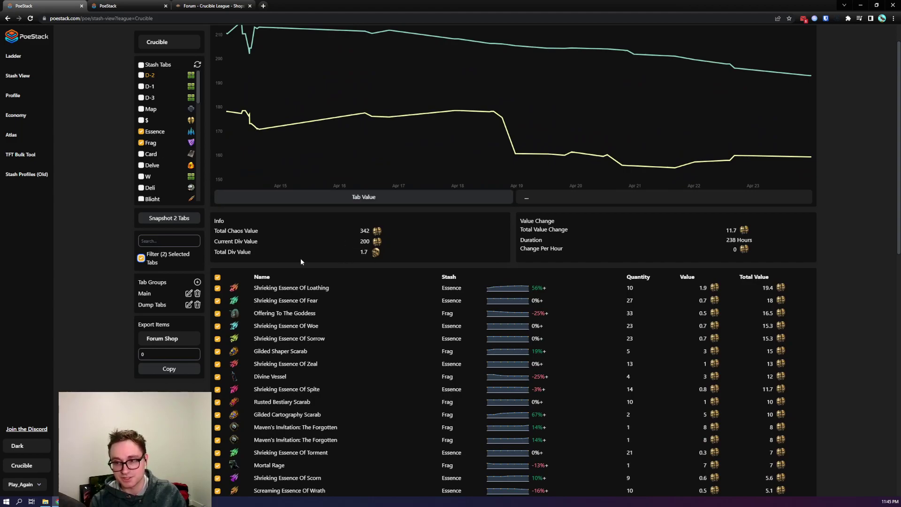
# Look over the item list of the selected tabs and search it for "essence"
pyautogui.scroll(-3, 300, 258)
pyautogui.scroll(-2, 659, 148)
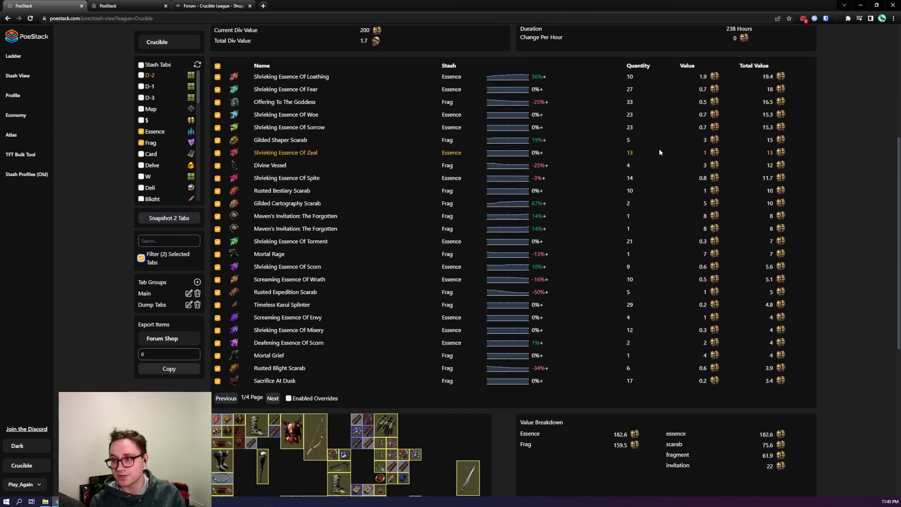
pyautogui.scroll(1, 413, 87)
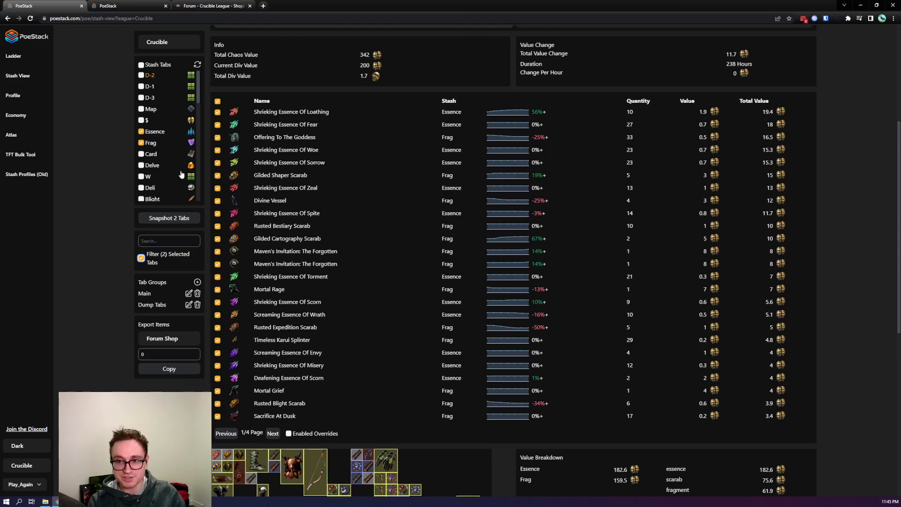
pyautogui.hotkey('shift', 'Tab')
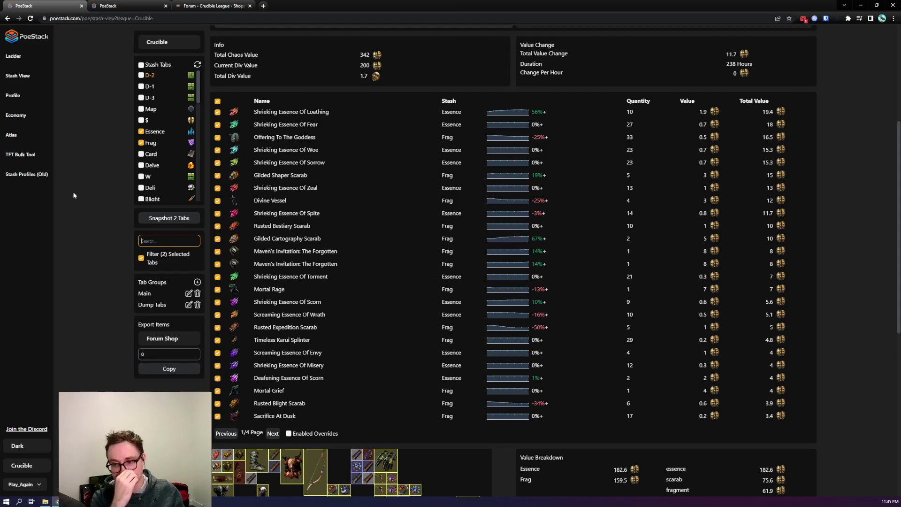
pyautogui.write('esse')
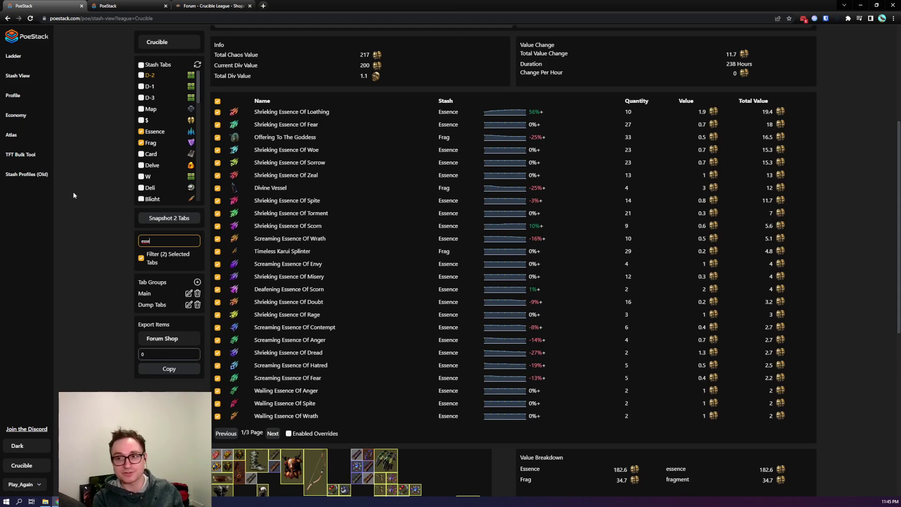
pyautogui.write('nce')
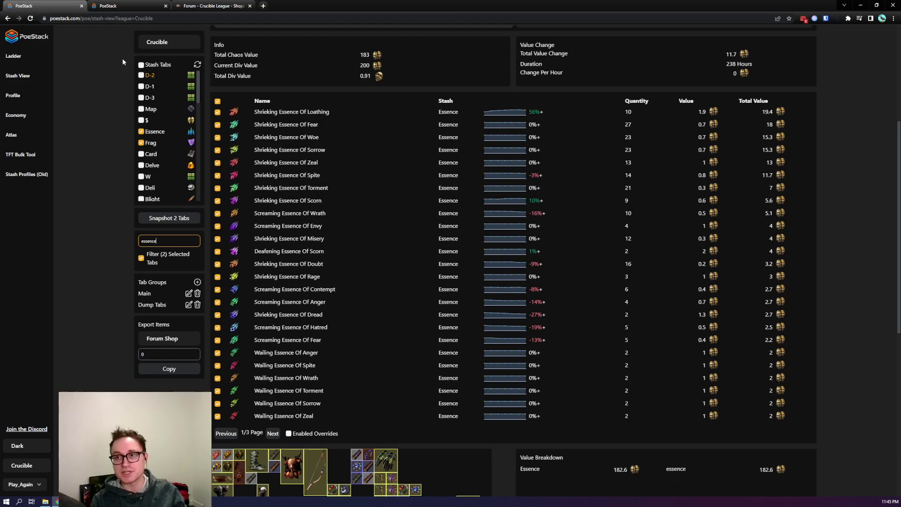
# Clear the item search and compare the list with the selected-tabs filter off, leaving the filter on
pyautogui.press('BackSpace')
pyautogui.press('BackSpace')
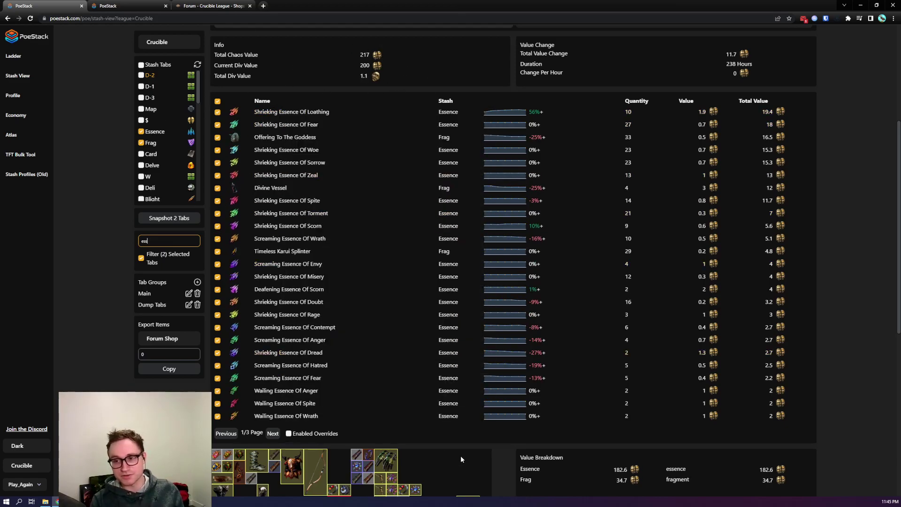
pyautogui.press('BackSpace')
pyautogui.press('BackSpace')
pyautogui.press('BackSpace')
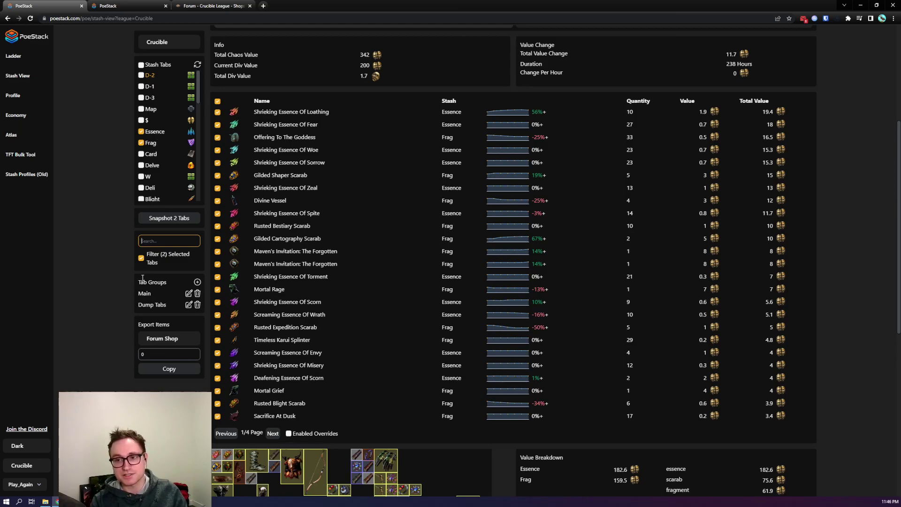
pyautogui.click(141, 258)
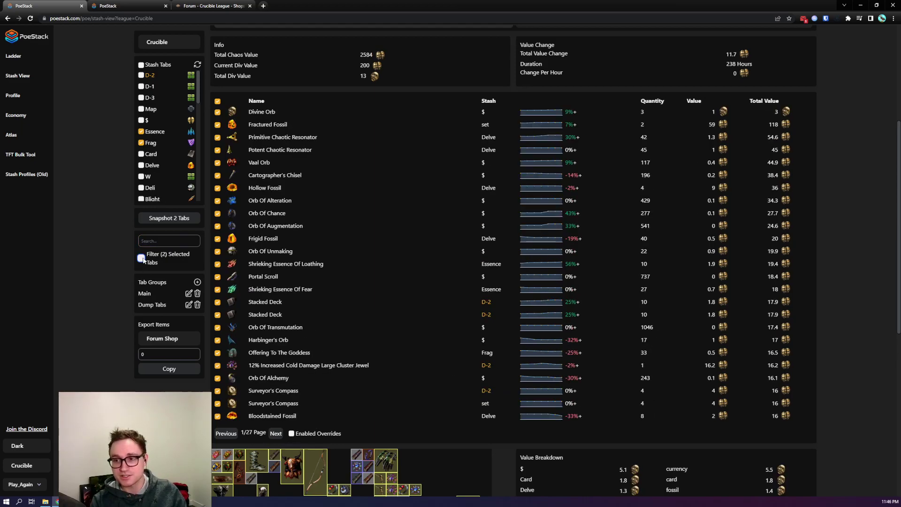
pyautogui.click(141, 258)
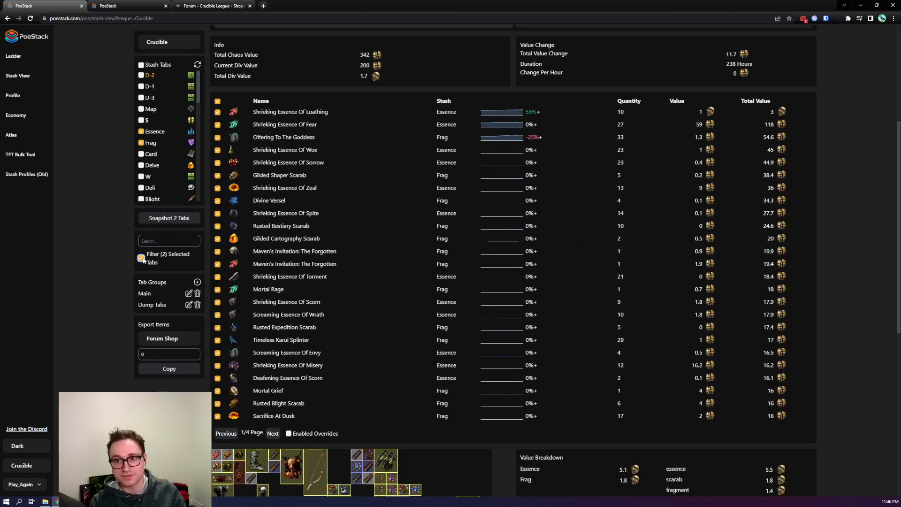
# Add the Card and Delve tabs to the selection and check the Value Breakdown by tab and item type
pyautogui.click(140, 154)
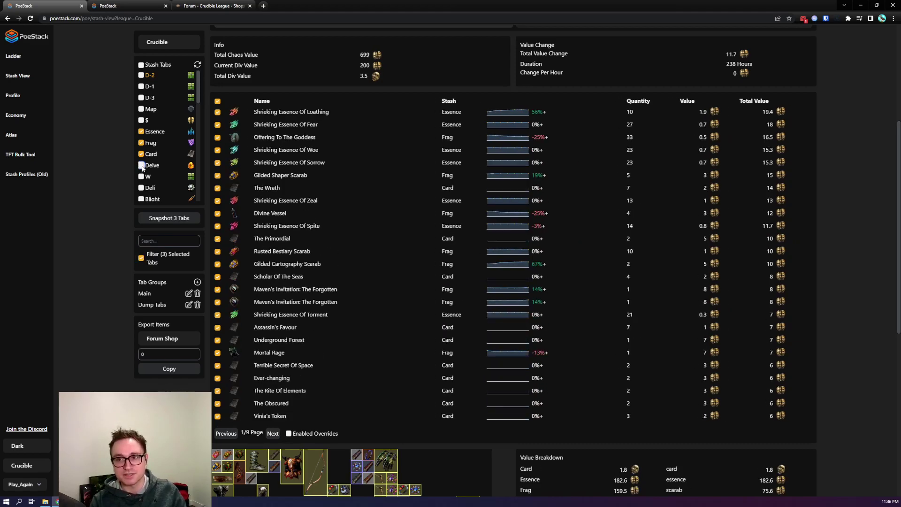
pyautogui.click(141, 165)
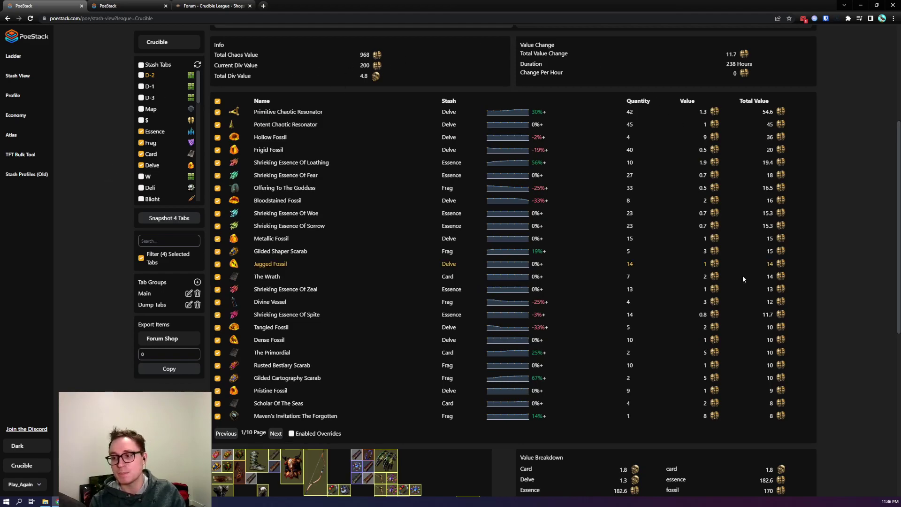
pyautogui.scroll(-5, 743, 275)
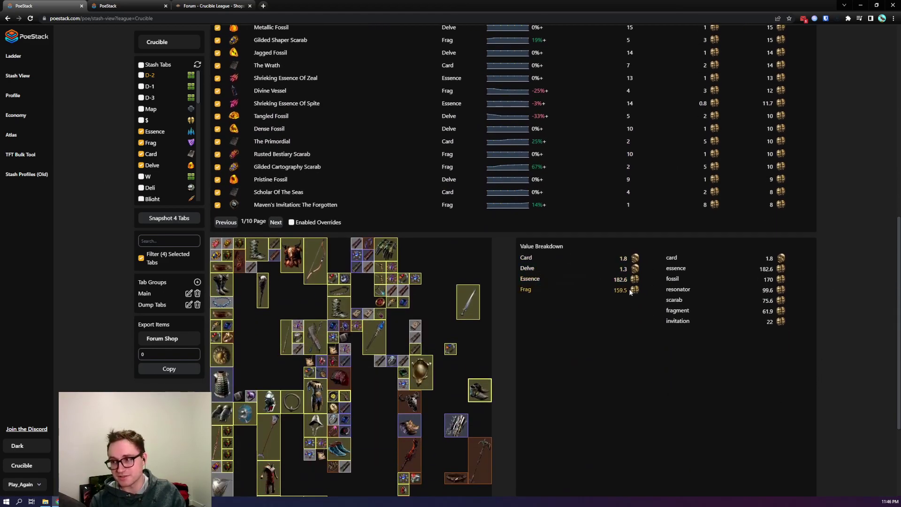
pyautogui.scroll(5, 666, 282)
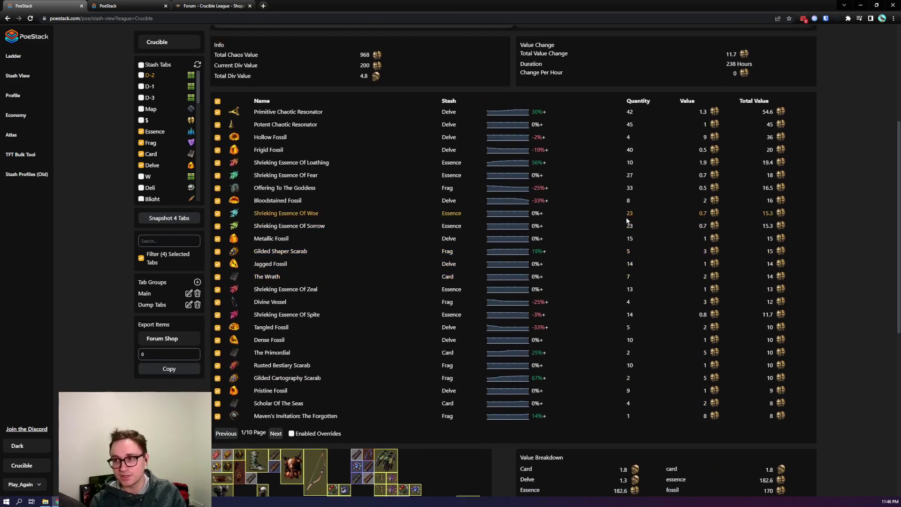
# Examine the price details of Primitive Chaotic Resonator and Frigid Fossil, highlighting the fossil's total value and price ratio
pyautogui.moveTo(277, 113)
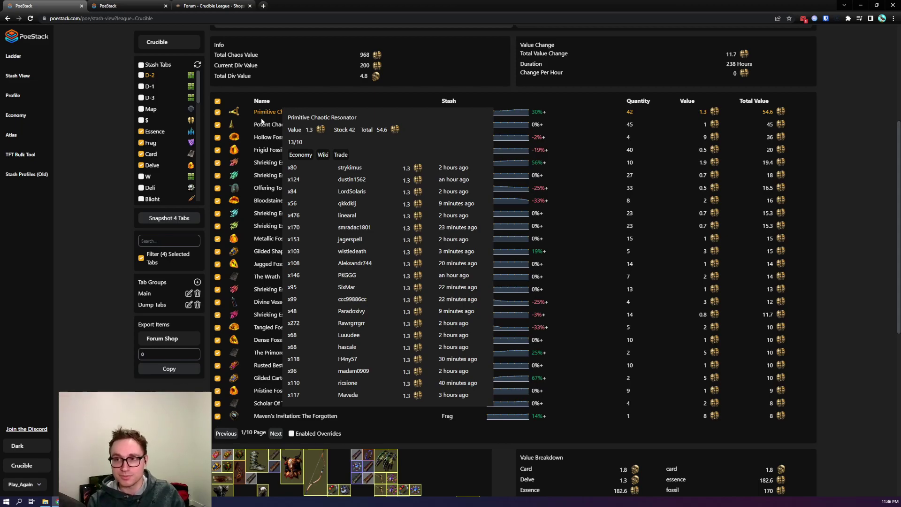
pyautogui.moveTo(256, 154)
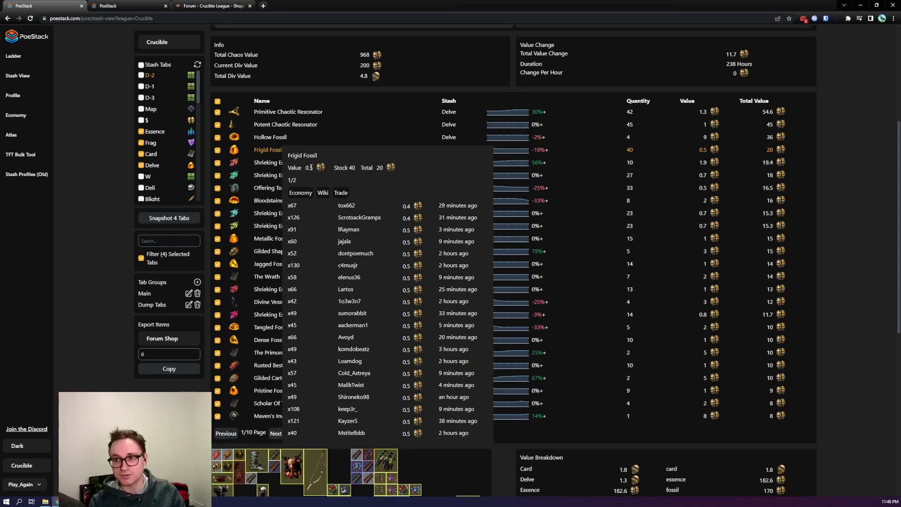
pyautogui.moveTo(359, 169); pyautogui.dragTo(410, 167)
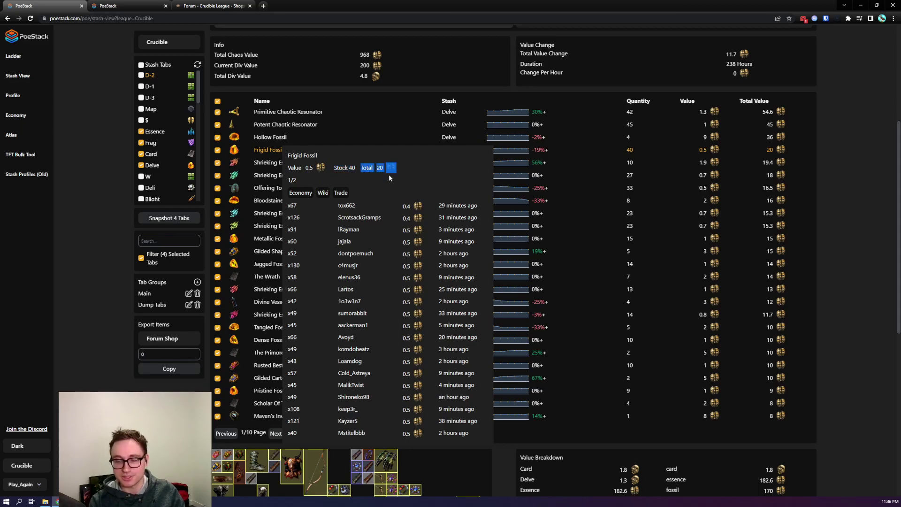
pyautogui.click(373, 177)
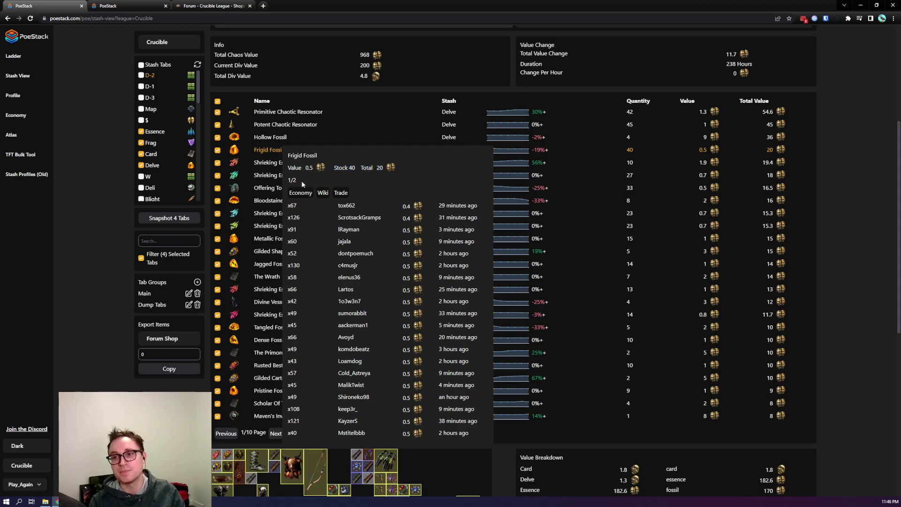
pyautogui.moveTo(302, 181); pyautogui.dragTo(288, 181)
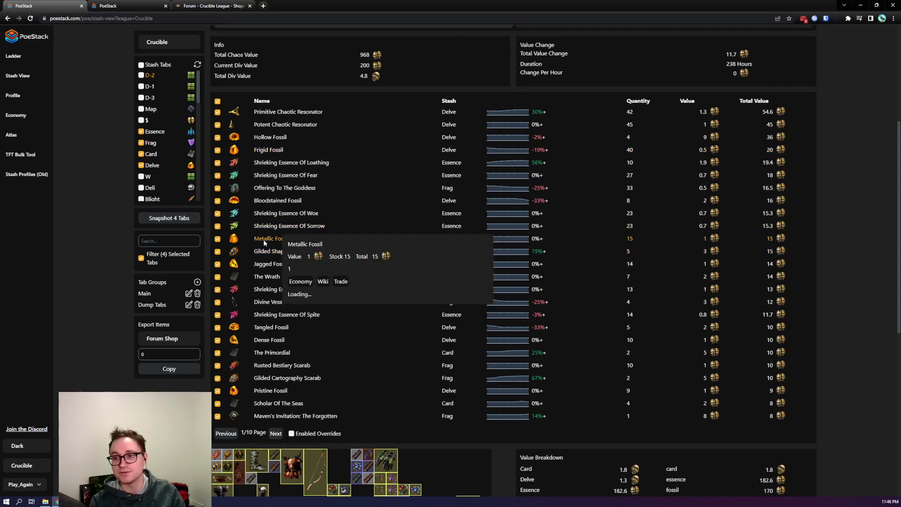
# Highlight the price ratio of Shrieking Essence Of Loathing and open its Economy, Wiki and Trade pages in new browser tabs
pyautogui.moveTo(271, 218)
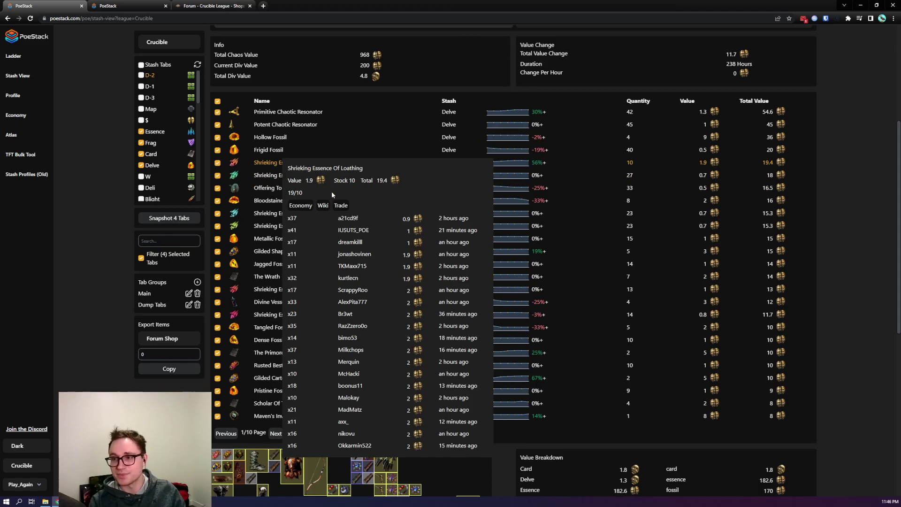
pyautogui.moveTo(299, 193); pyautogui.dragTo(285, 193)
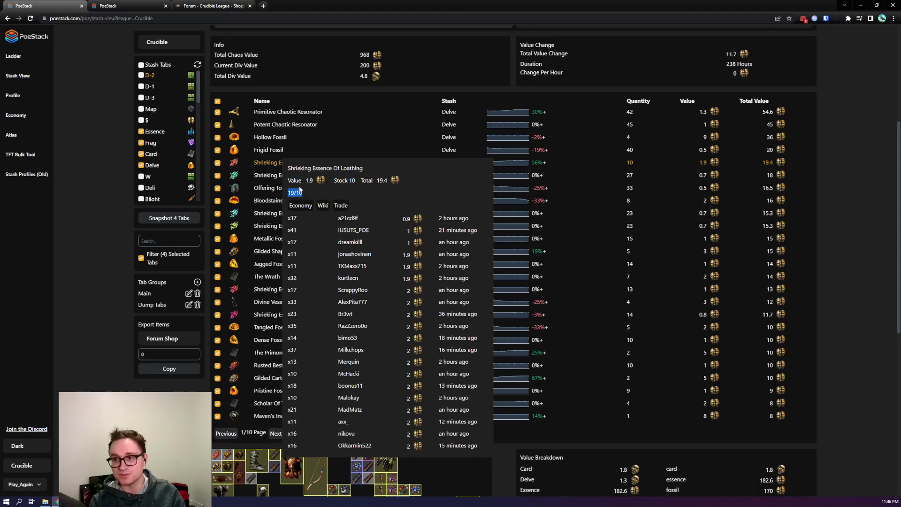
pyautogui.click(351, 179)
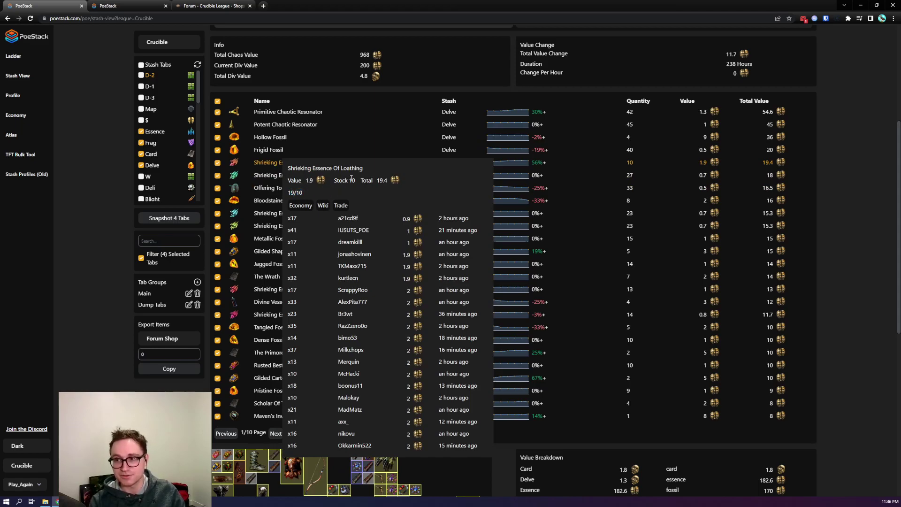
pyautogui.middleClick(322, 208)
pyautogui.middleClick(323, 208)
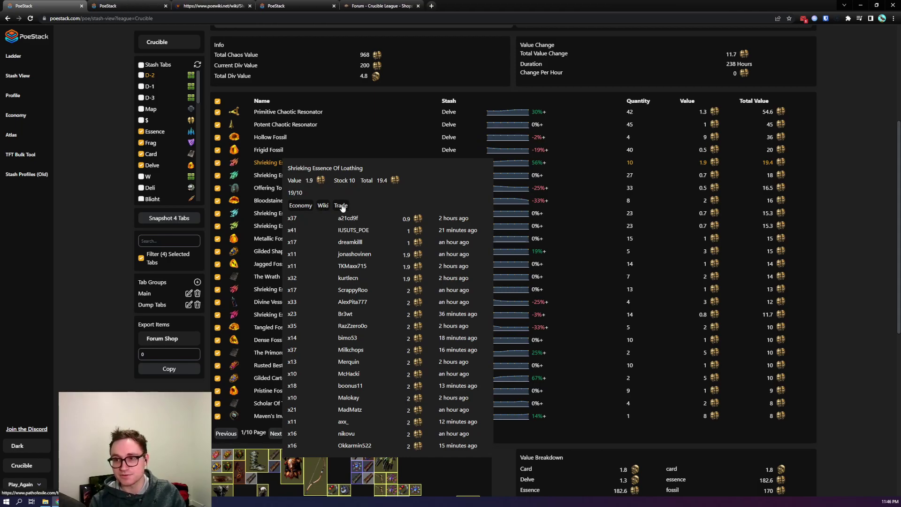
pyautogui.middleClick(340, 205)
# Look through the essence's economy charts, its wiki article with recipes and usage, and its trade listings
pyautogui.click(143, 4)
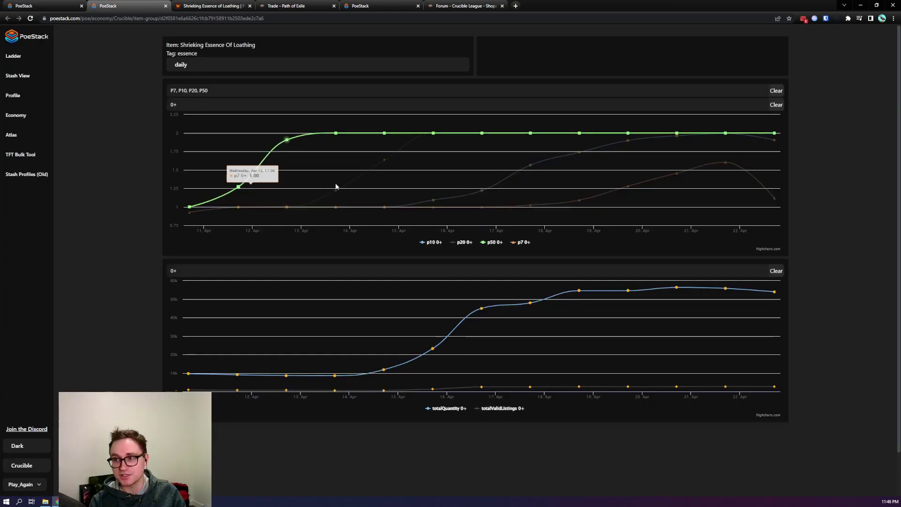
pyautogui.click(249, 6)
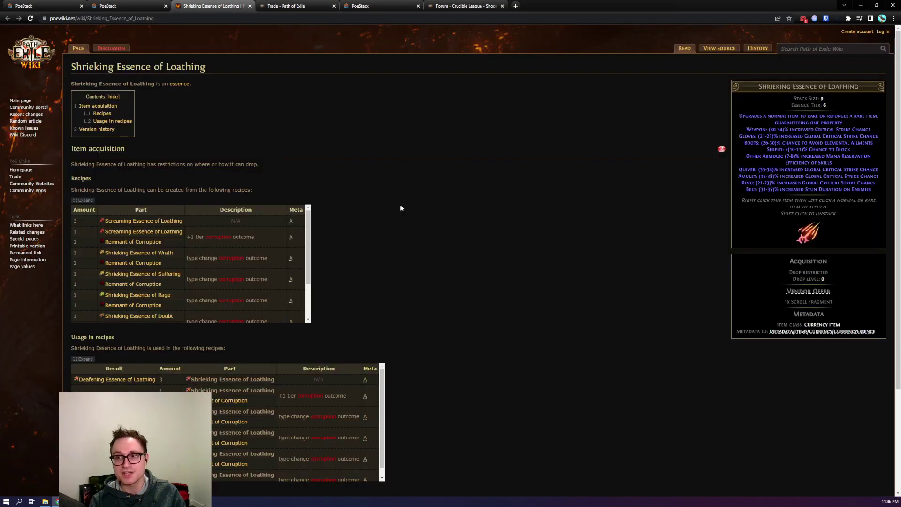
pyautogui.scroll(-3, 426, 277)
pyautogui.scroll(3, 493, 318)
pyautogui.scroll(-3, 493, 318)
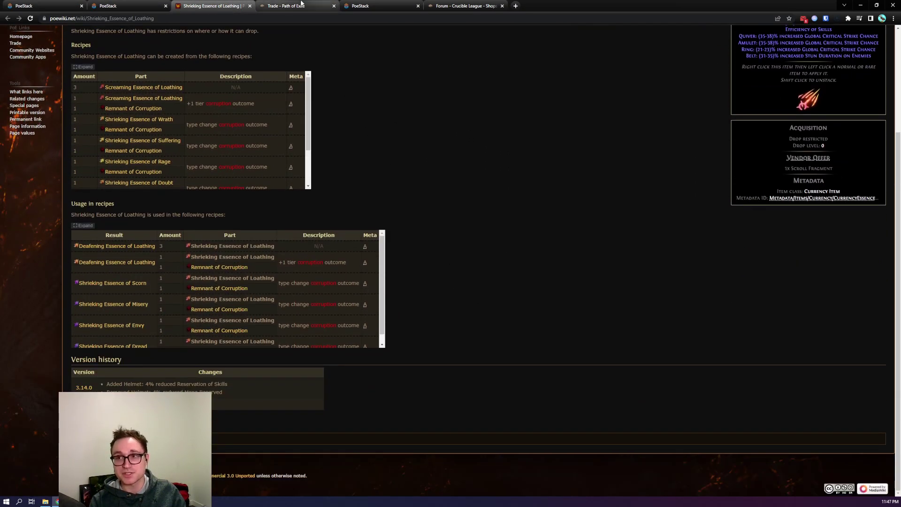
pyautogui.click(299, 6)
pyautogui.scroll(-10, 257, 329)
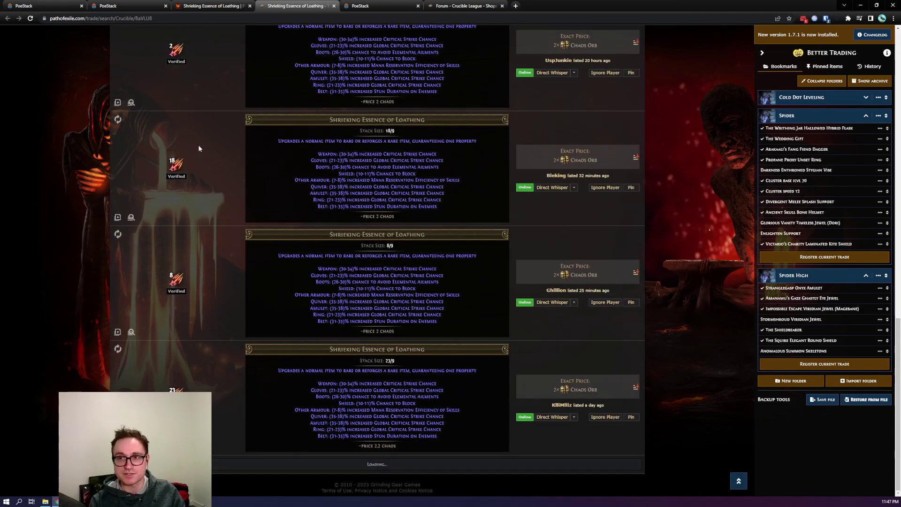
# Close the essence's economy, wiki and trade pages and the spare PoeStack page, returning to the stash view
pyautogui.click(166, 5)
pyautogui.click(165, 5)
pyautogui.click(165, 6)
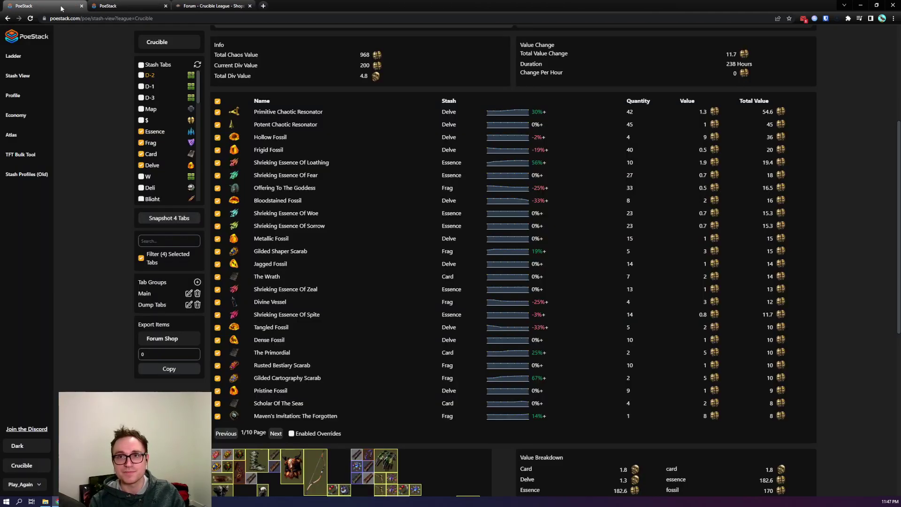
pyautogui.middleClick(123, 6)
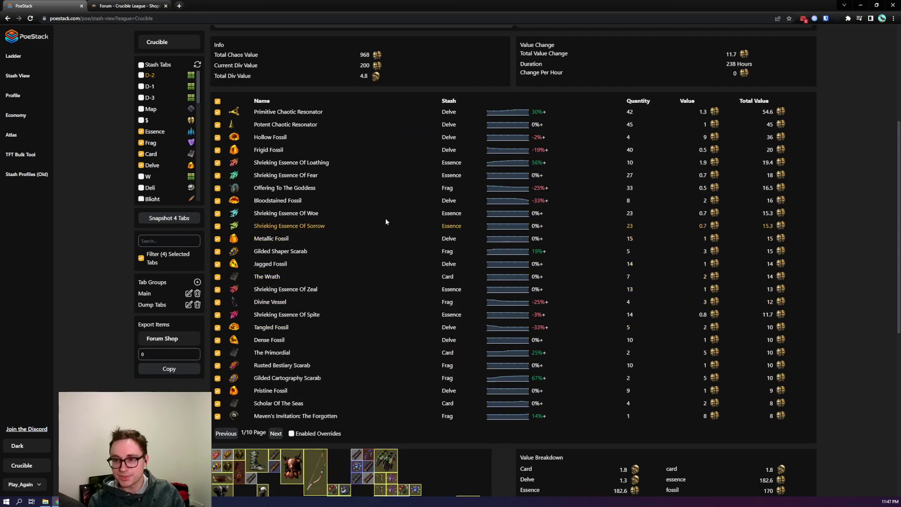
# Examine the price history charts of Primitive Chaotic Resonator and Shrieking Essence Of Loathing in the item list
pyautogui.moveTo(277, 177)
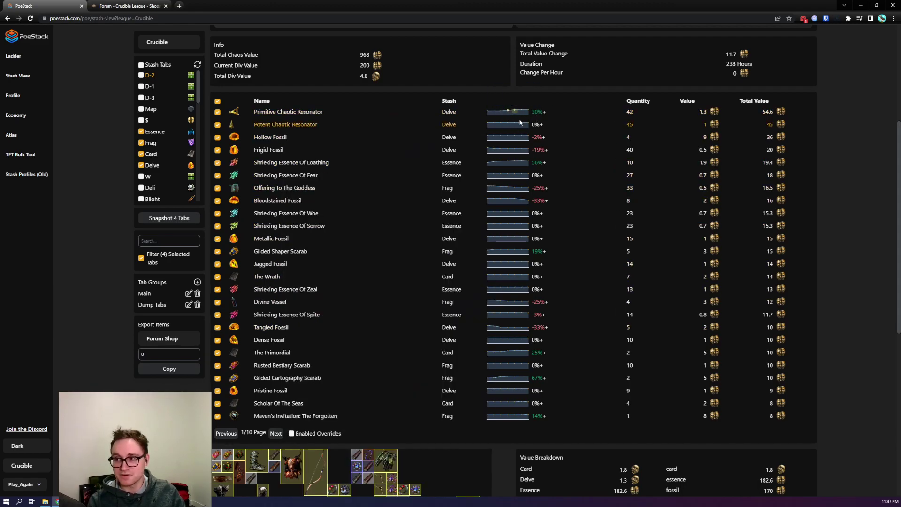
pyautogui.moveTo(546, 116)
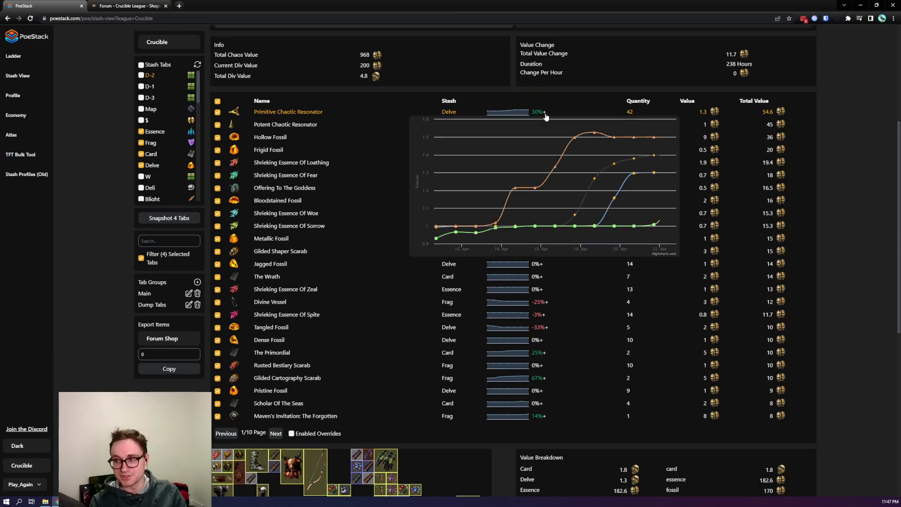
pyautogui.moveTo(545, 164)
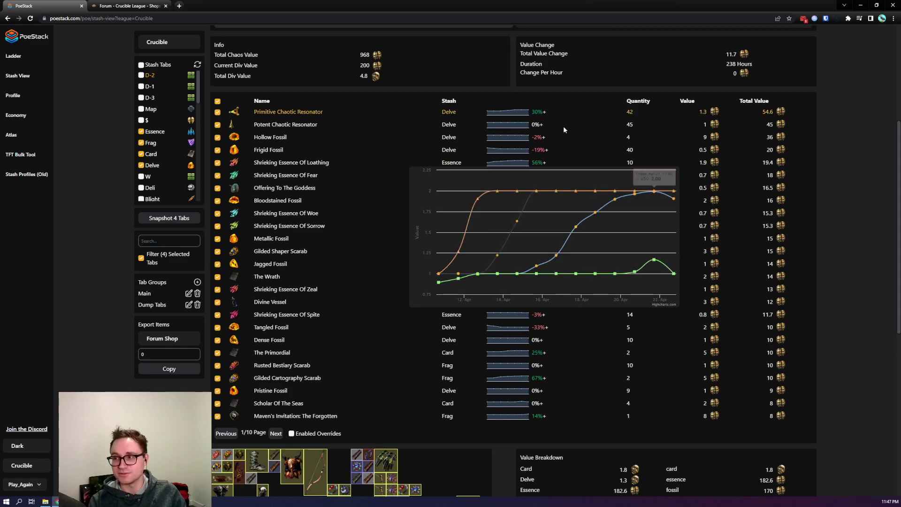
pyautogui.click(596, 373)
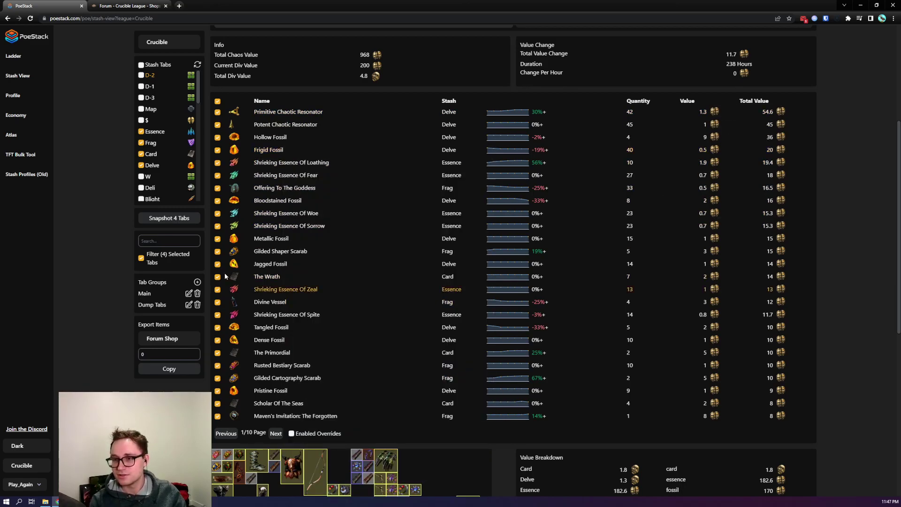
# Review the stash tab layout with its item details and the Value Breakdown below the item list
pyautogui.scroll(-1, 553, 293)
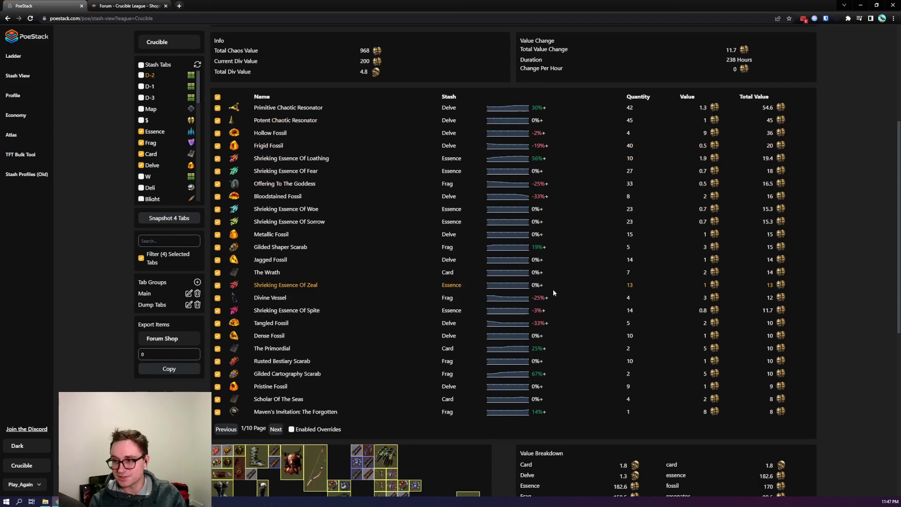
pyautogui.scroll(-6, 552, 289)
pyautogui.scroll(1, 229, 183)
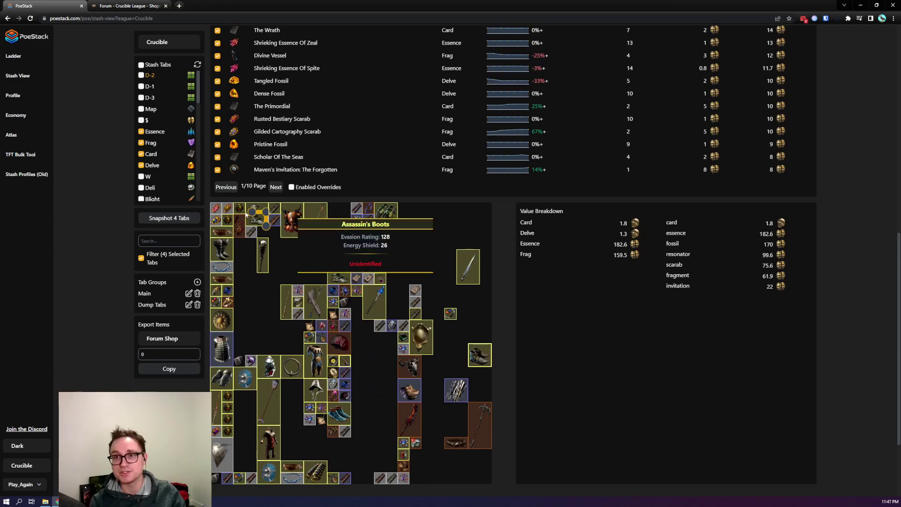
pyautogui.scroll(6, 247, 215)
pyautogui.scroll(-5, 498, 184)
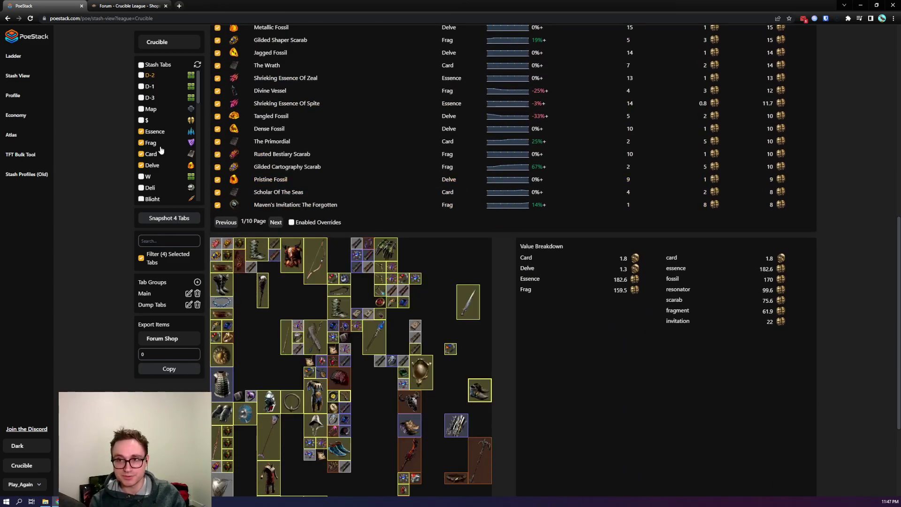
# View the Essence and Delve stash tab layouts and inspect the Dense Fossil's details in the Delve tab
pyautogui.click(154, 133)
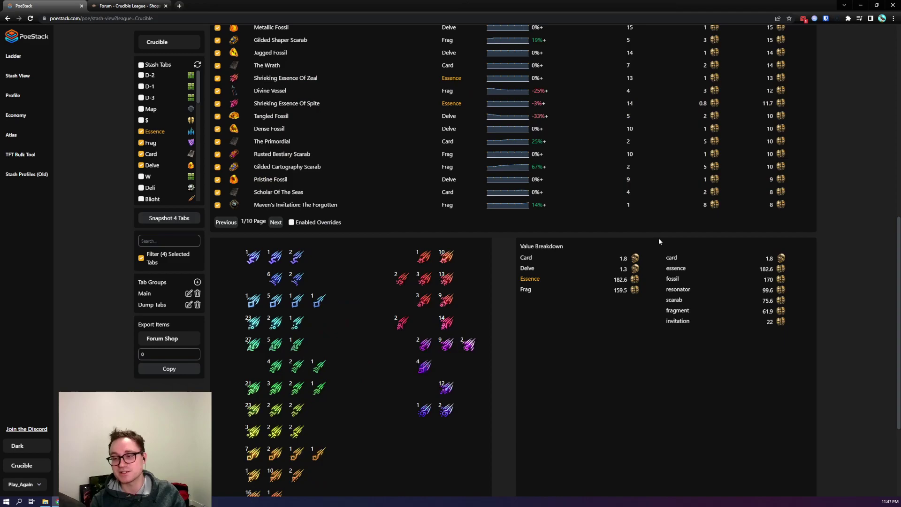
pyautogui.click(445, 128)
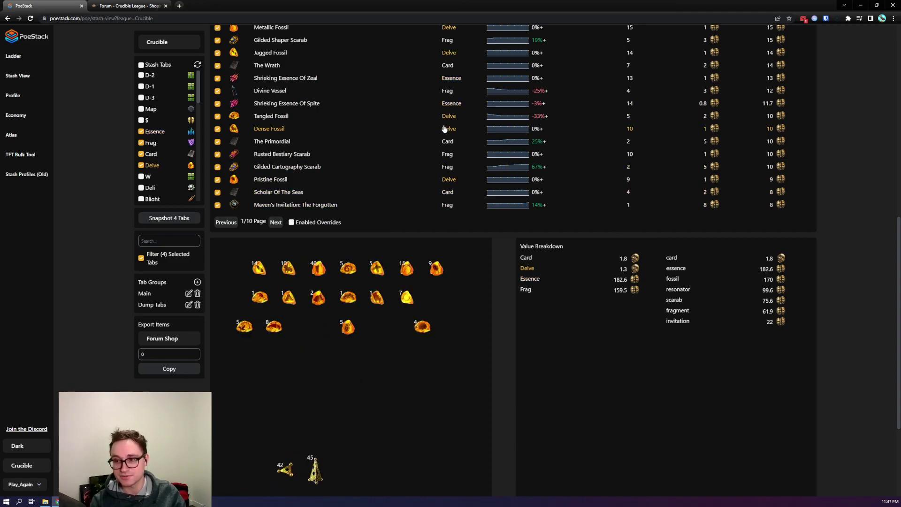
pyautogui.scroll(-2, 512, 357)
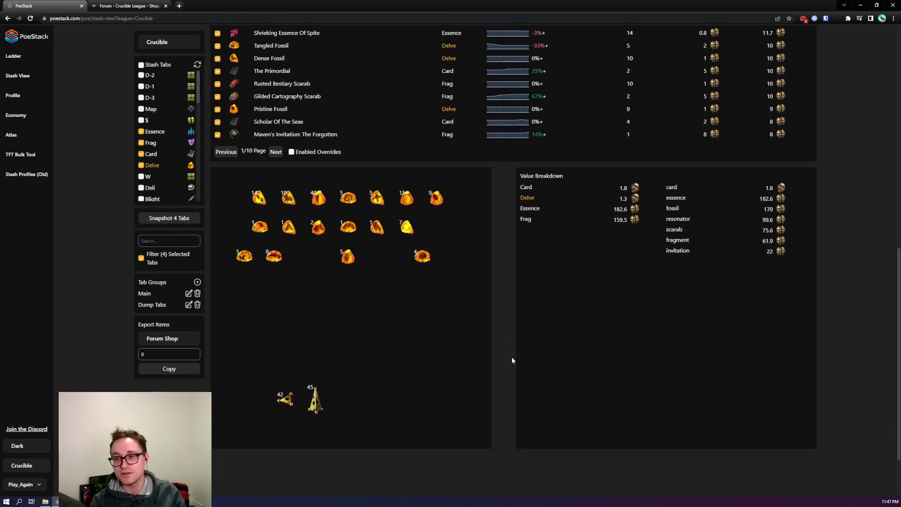
pyautogui.moveTo(315, 202)
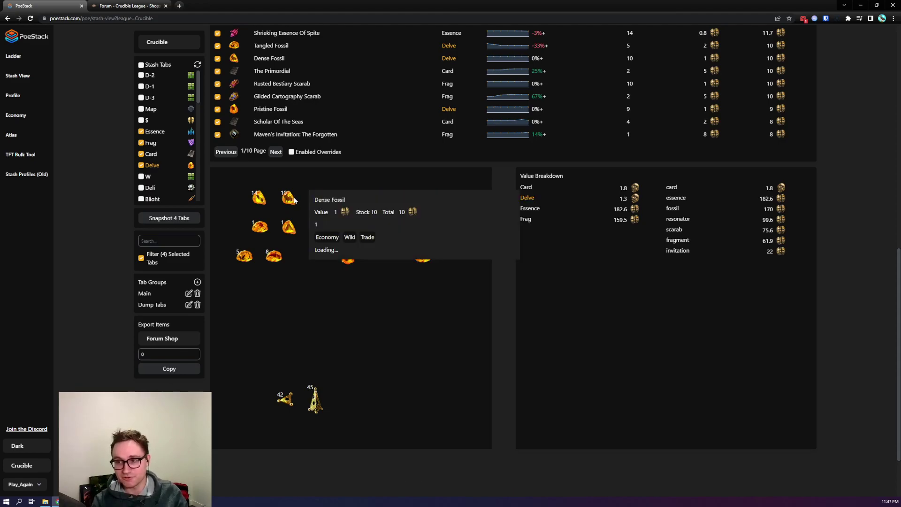
pyautogui.moveTo(272, 260)
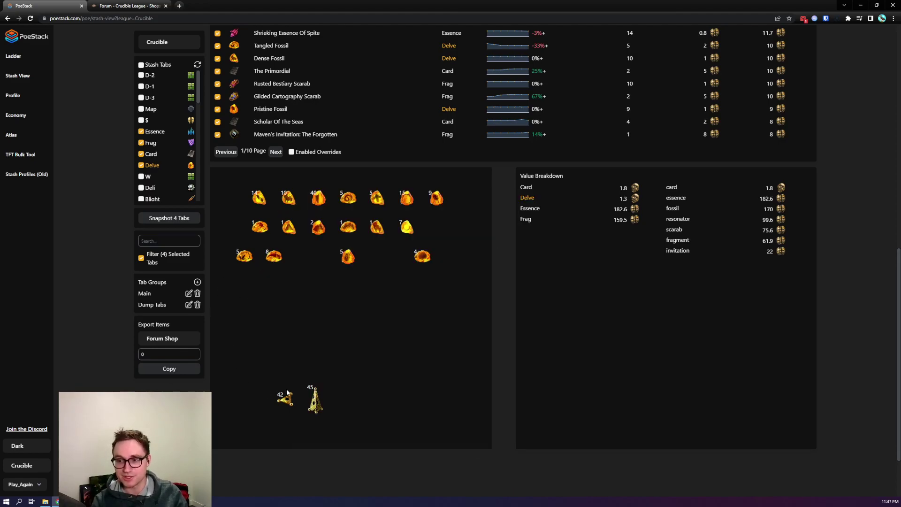
pyautogui.scroll(2, 532, 390)
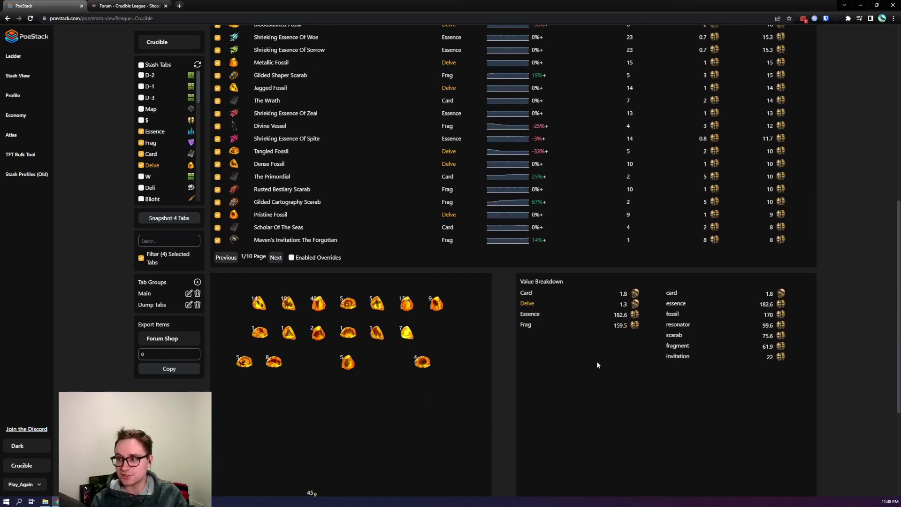
# Turn off the selected-tabs filter and review the Value Breakdown for the whole stash by tab and item category
pyautogui.click(141, 258)
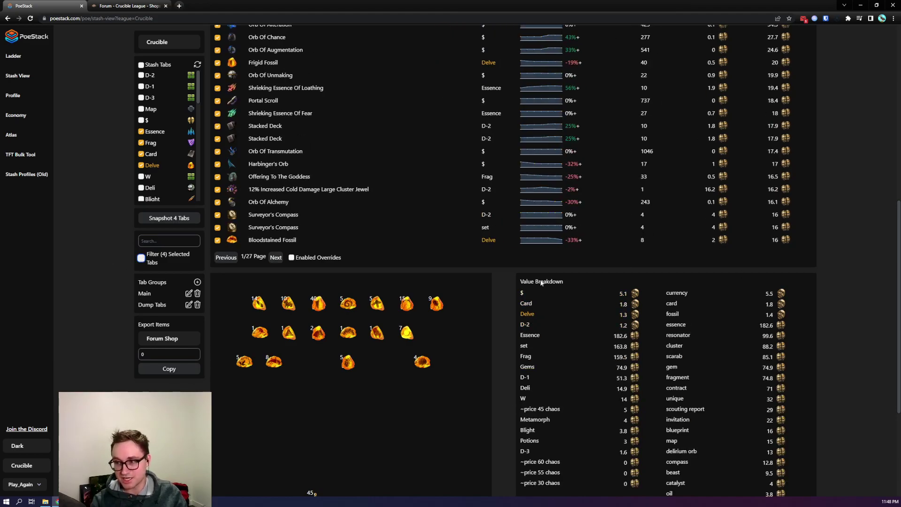
pyautogui.scroll(-3, 586, 324)
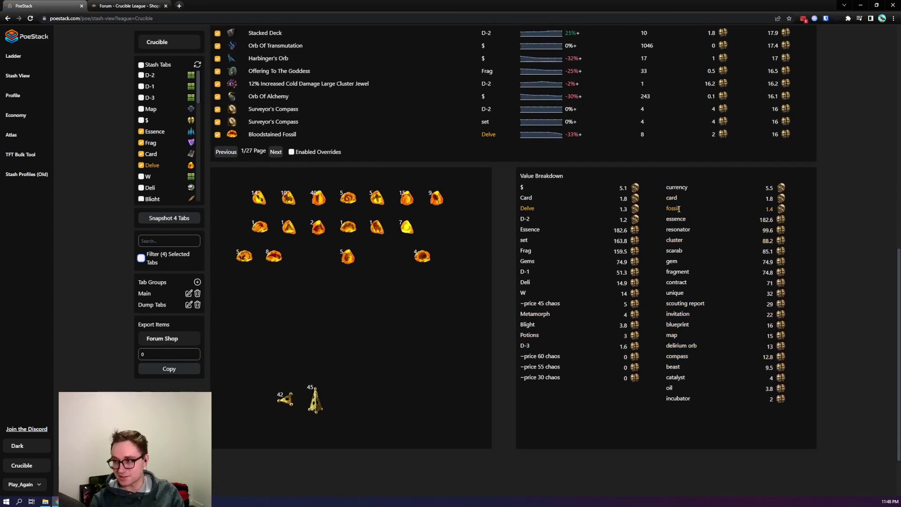
pyautogui.moveTo(626, 209)
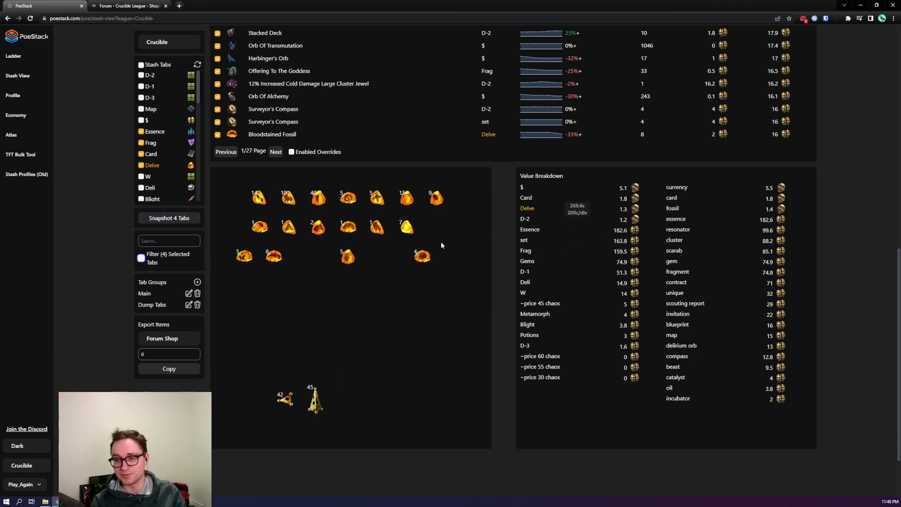
# Search the stash items for "jagged" and clear the search
pyautogui.click(162, 237)
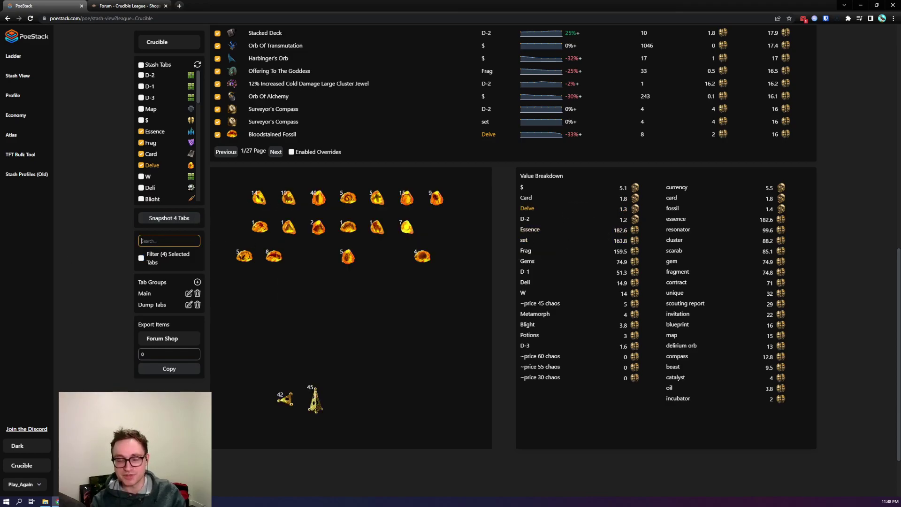
pyautogui.write('jagged')
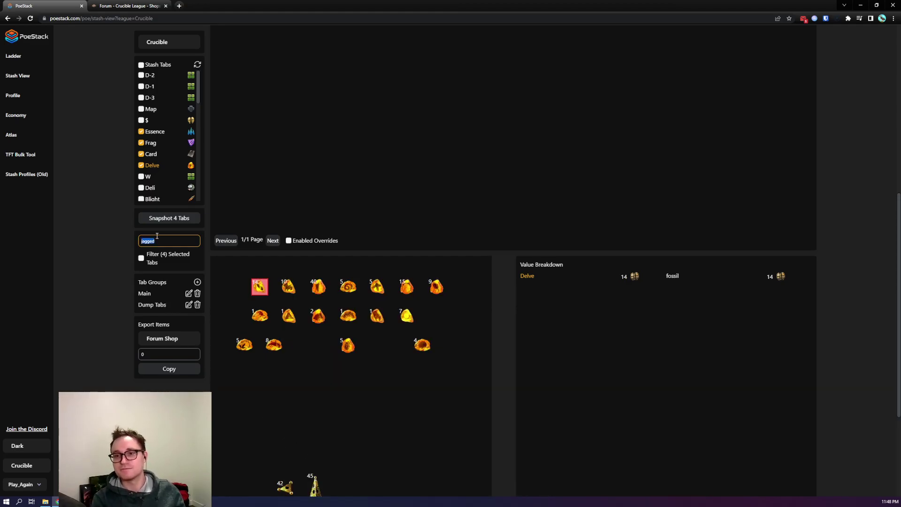
pyautogui.press('BackSpace')
# Display the D-2 stash tab and search the items for "contract"
pyautogui.scroll(-2, 551, 255)
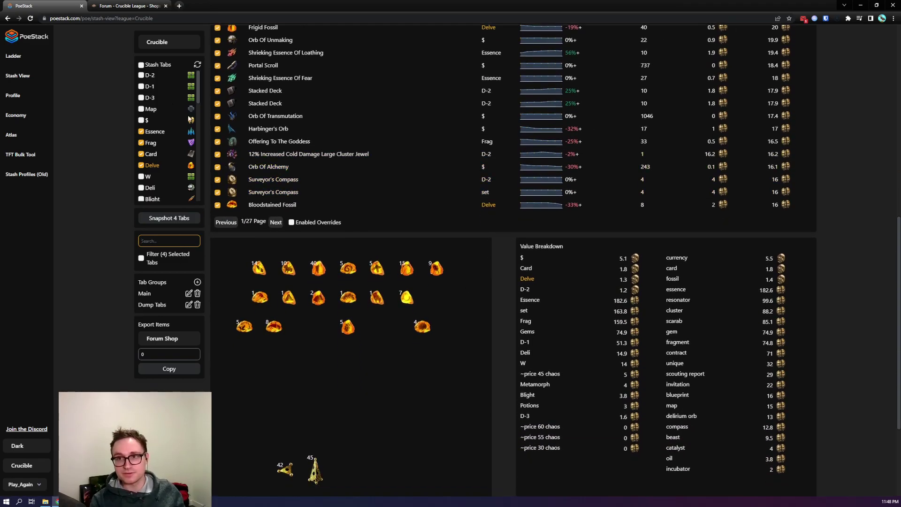
pyautogui.click(147, 76)
pyautogui.click(158, 243)
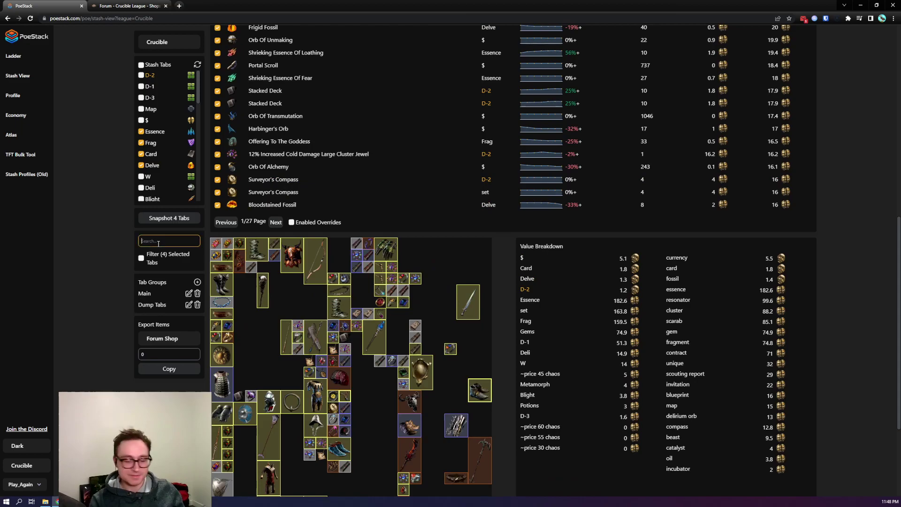
pyautogui.write('contract')
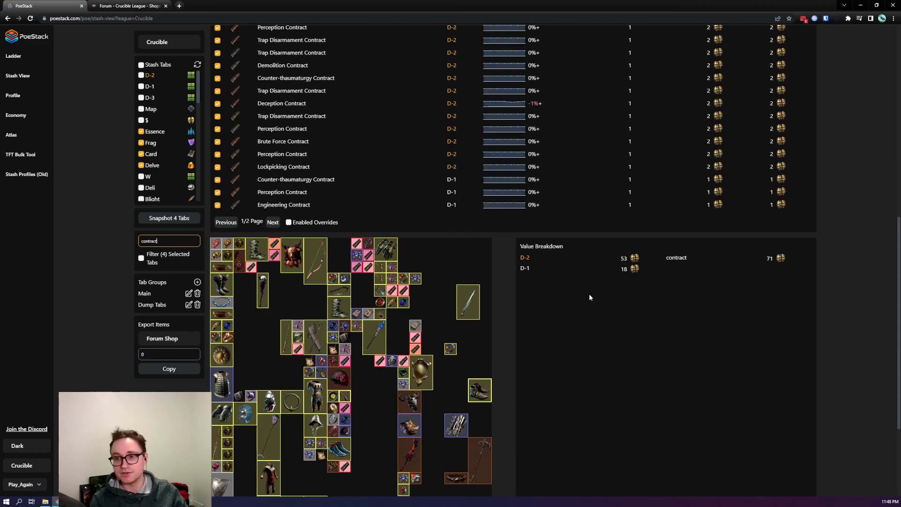
# Review the contract listings and their value by tab, viewing the highlighted contracts in the D-2 and D-1 layouts
pyautogui.scroll(3, 680, 357)
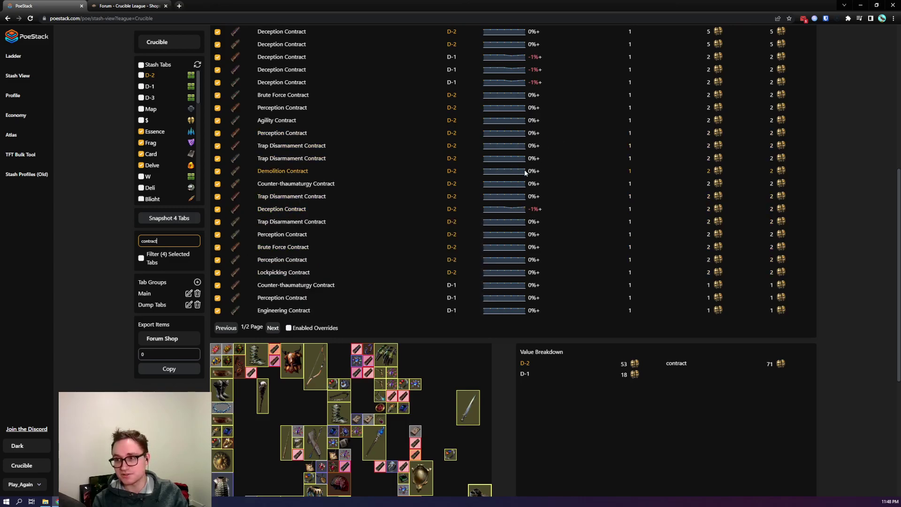
pyautogui.scroll(1, 482, 233)
pyautogui.scroll(-1, 536, 374)
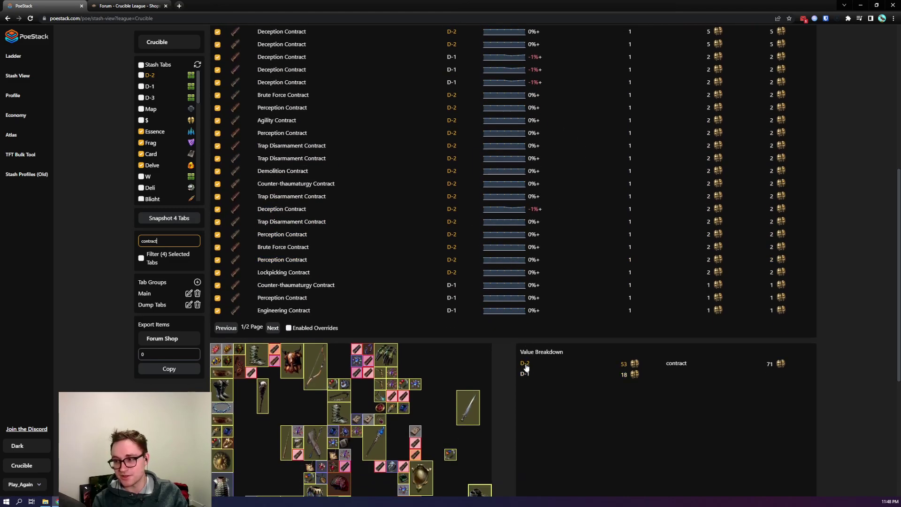
pyautogui.scroll(-3, 576, 429)
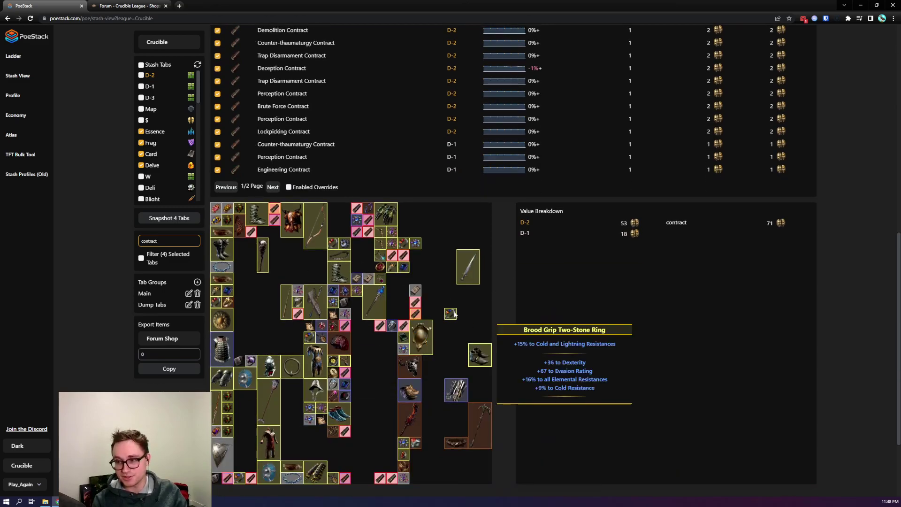
pyautogui.click(535, 237)
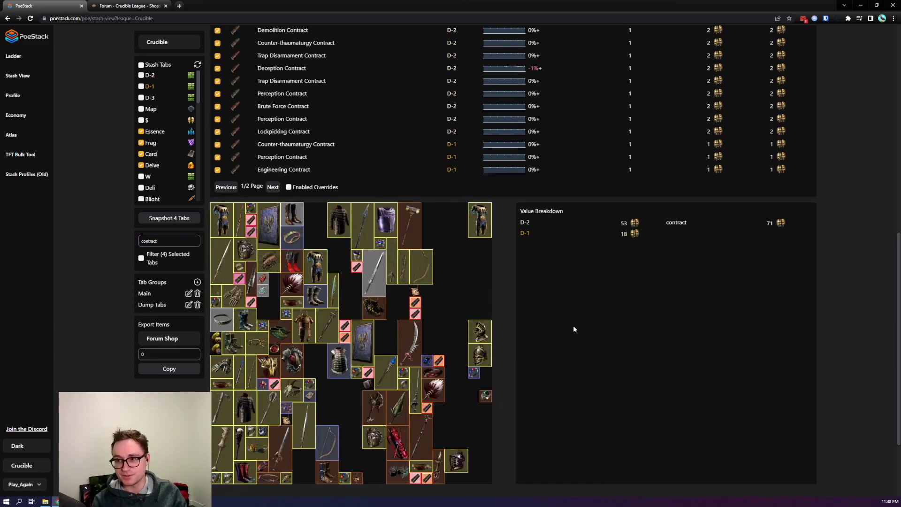
pyautogui.scroll(-2, 574, 327)
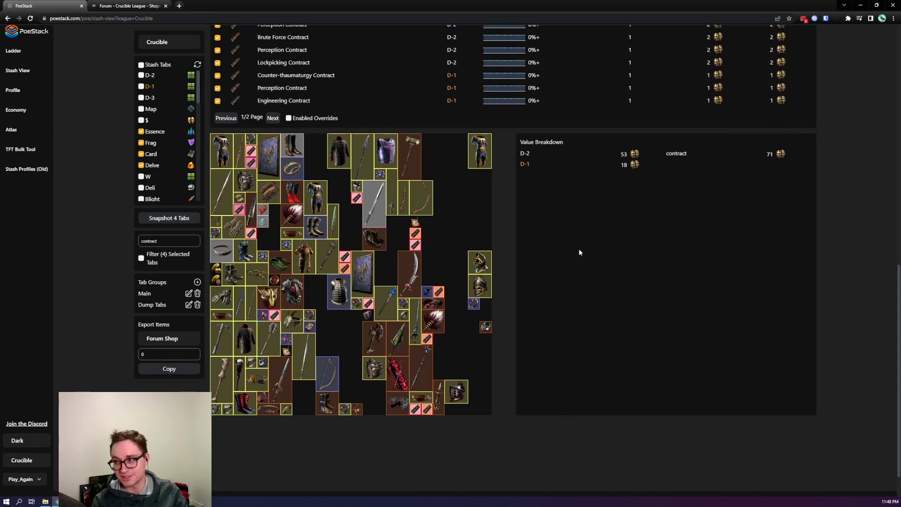
pyautogui.scroll(6, 579, 249)
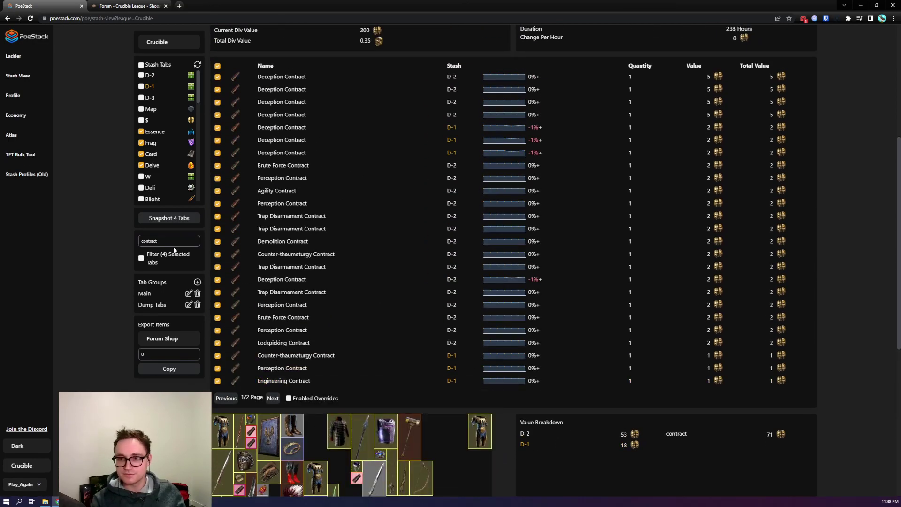
# Clear the contract search and display the $ stash tab
pyautogui.click(173, 241)
pyautogui.hotkey('ctrl', 'a')
pyautogui.press('BackSpace')
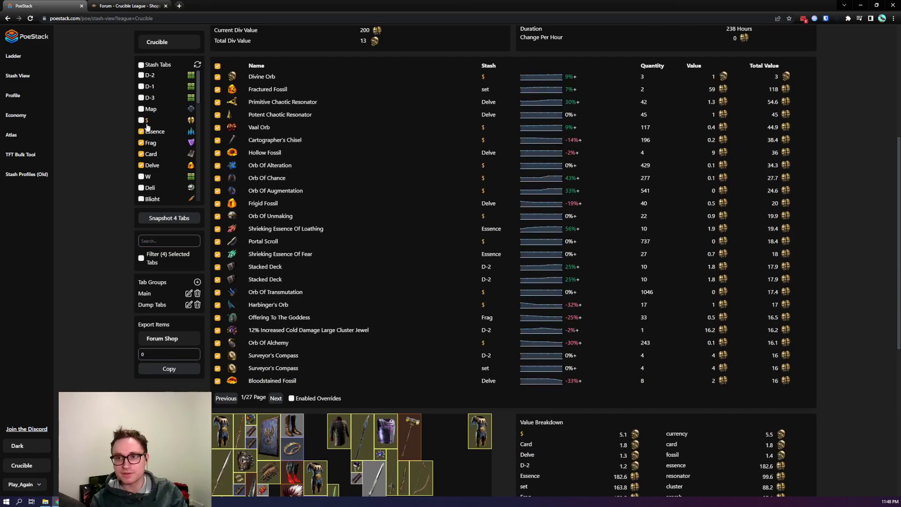
# View the $ tab's influence section, return to its general section and inspect the Divine Orb's price listings
pyautogui.scroll(-4, 600, 252)
pyautogui.scroll(-1, 567, 294)
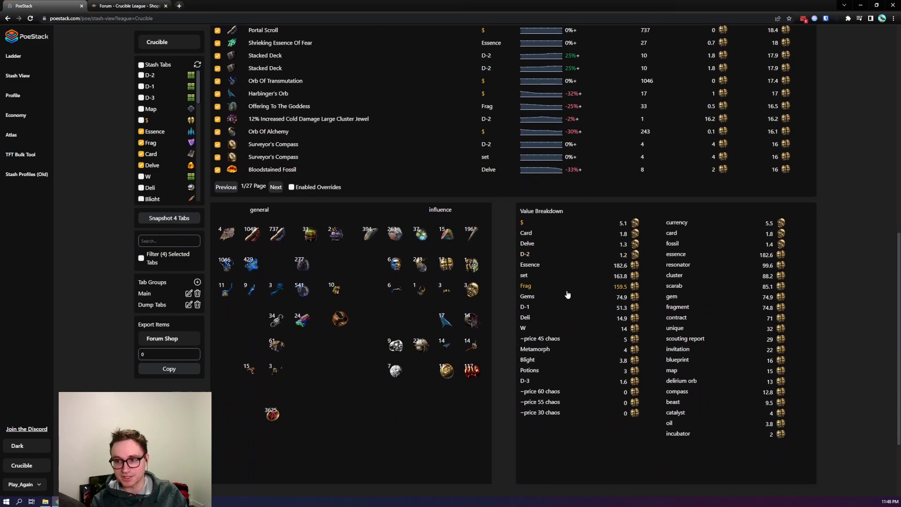
pyautogui.click(439, 209)
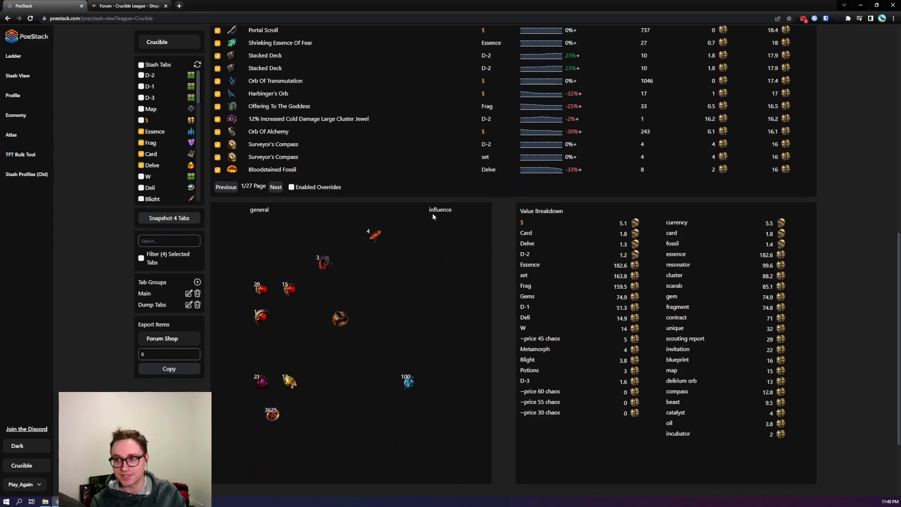
pyautogui.click(259, 211)
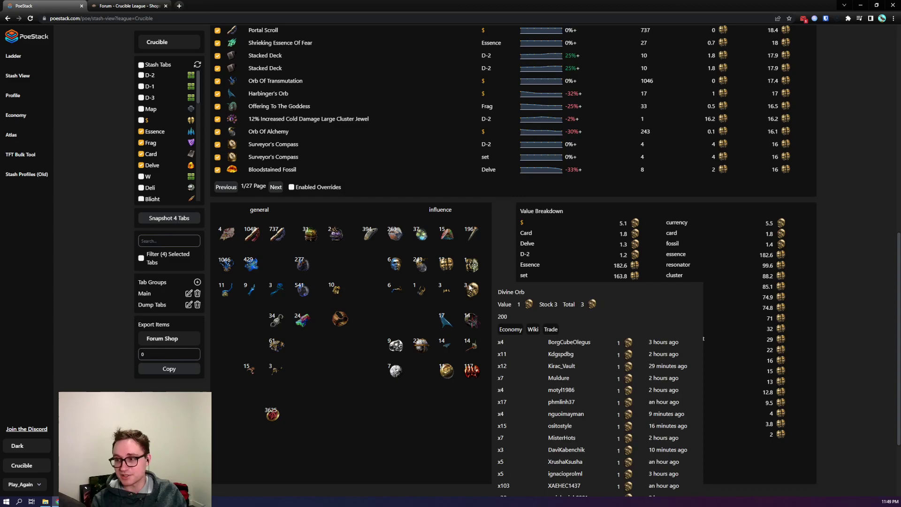
pyautogui.moveTo(454, 267)
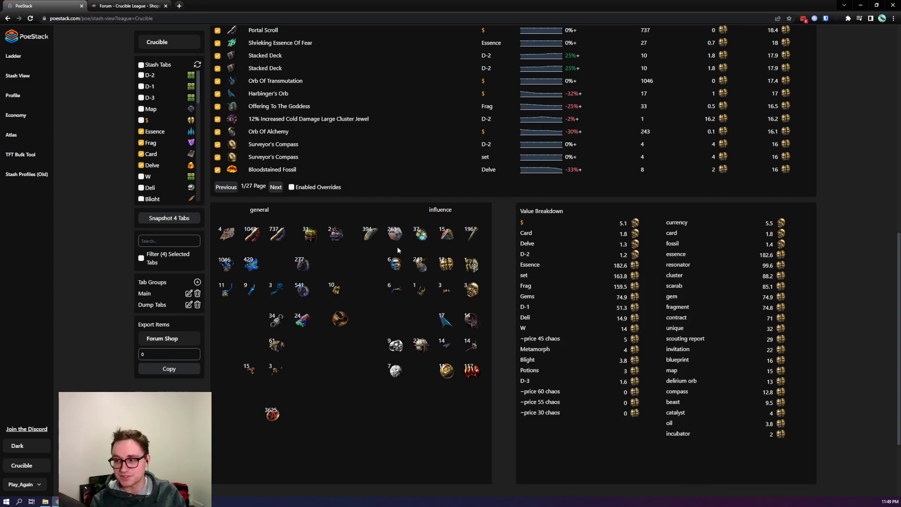
pyautogui.moveTo(397, 266)
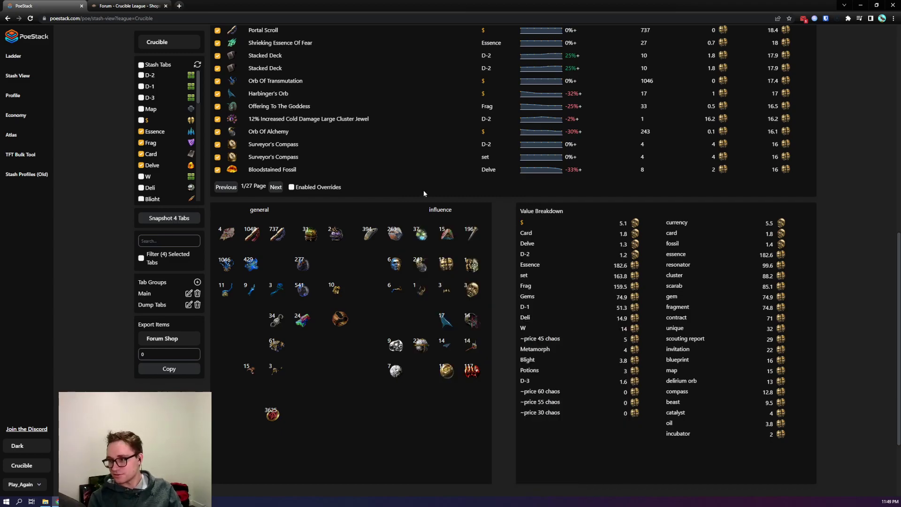
# Select the Main tab group, check which stash tabs it includes and snapshot them
pyautogui.scroll(10, 515, 453)
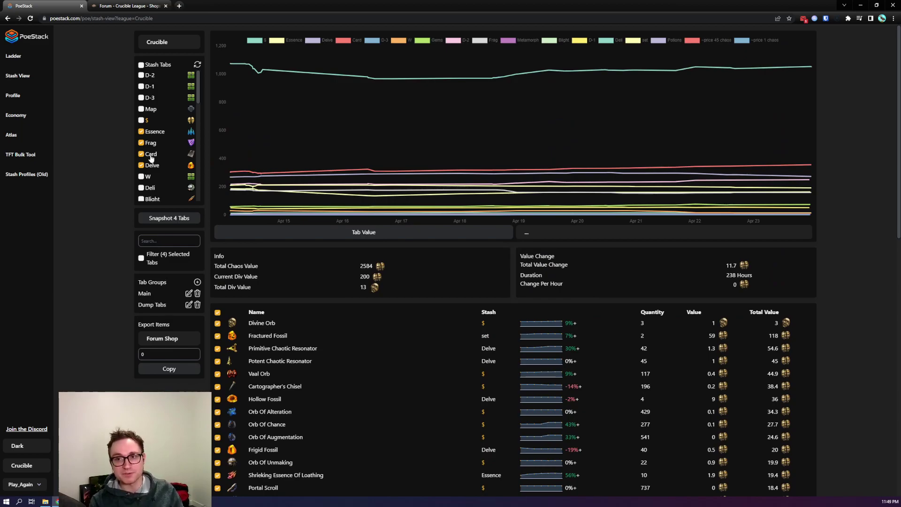
pyautogui.click(144, 295)
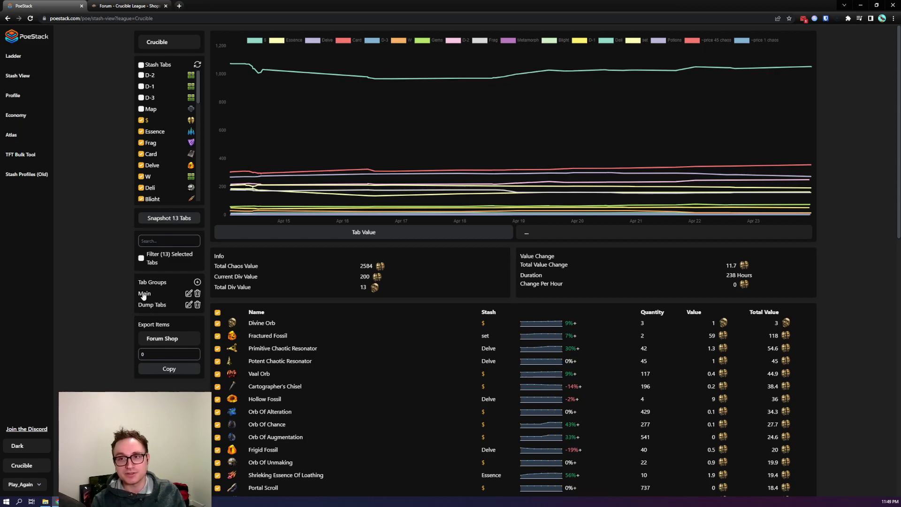
pyautogui.scroll(-2, 154, 126)
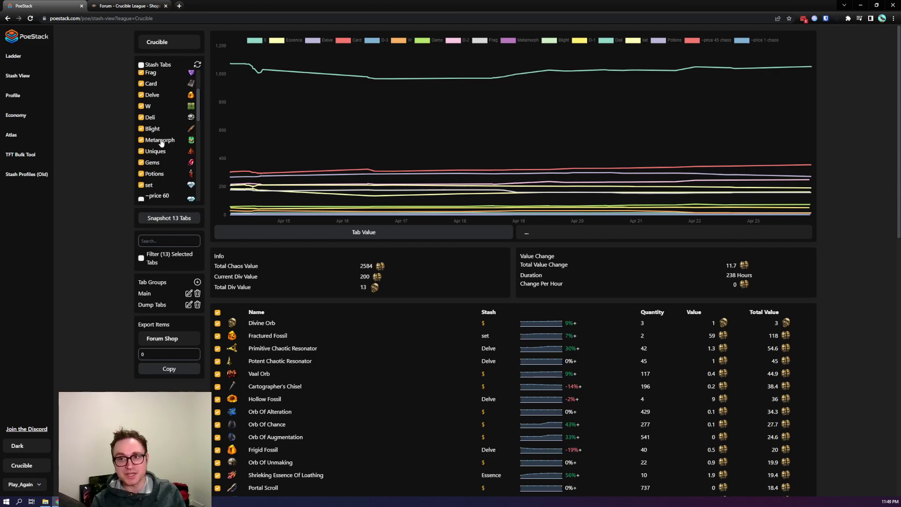
pyautogui.scroll(1, 168, 149)
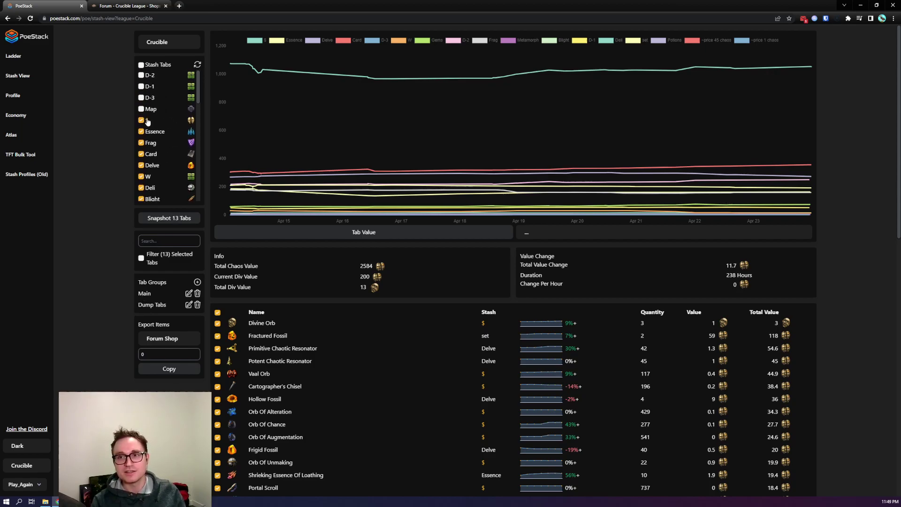
pyautogui.scroll(-1, 162, 187)
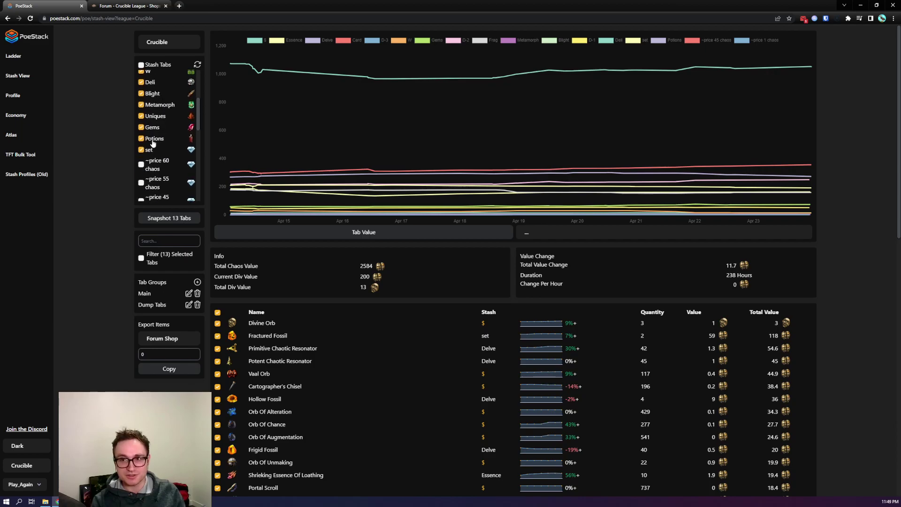
pyautogui.click(166, 216)
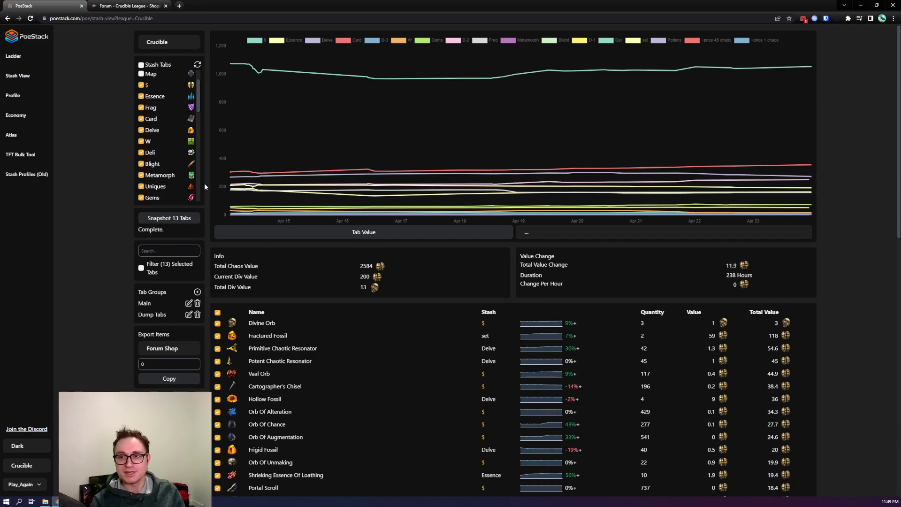
# Select the Dump Tabs group and filter the stash view to its selected tabs
pyautogui.scroll(-1, 178, 169)
pyautogui.click(148, 315)
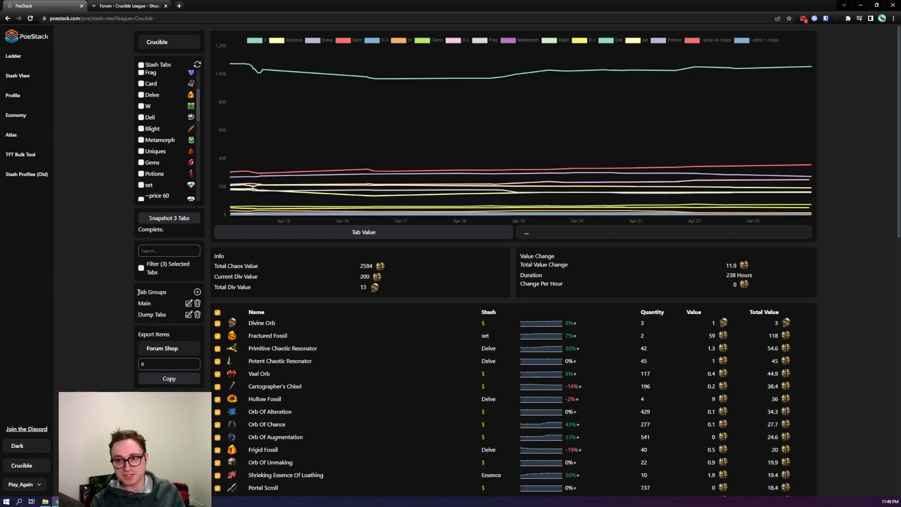
pyautogui.click(140, 258)
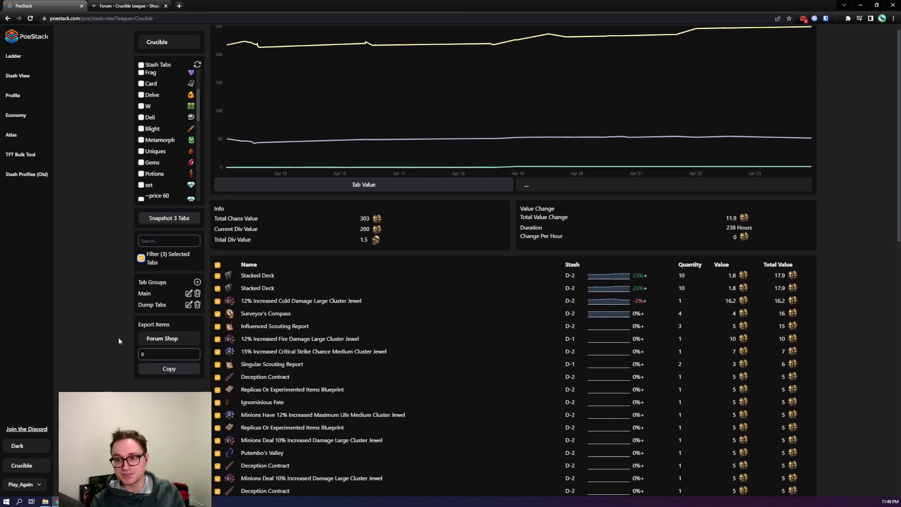
pyautogui.moveTo(431, 457)
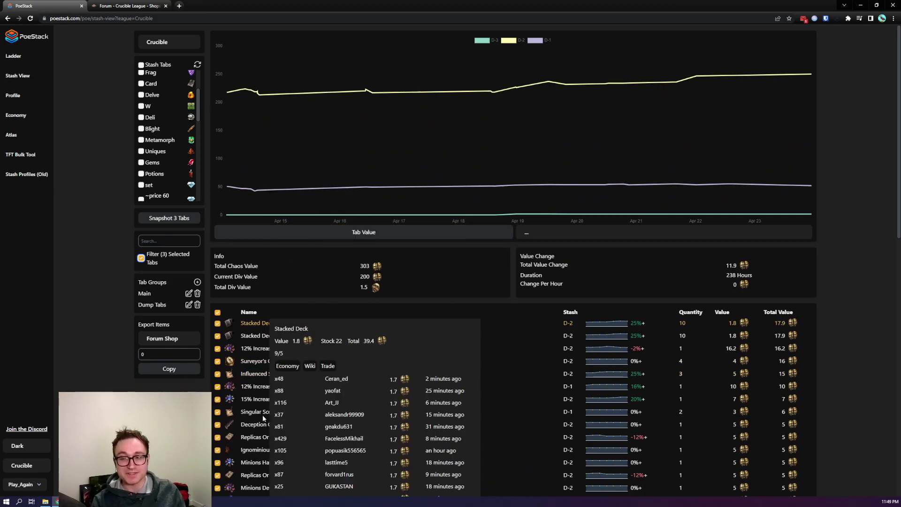
# Delete the Dump Tabs group, clear the tab selection and reselect only the D-1, D-2 and D-3 stash tabs
pyautogui.scroll(3, 169, 131)
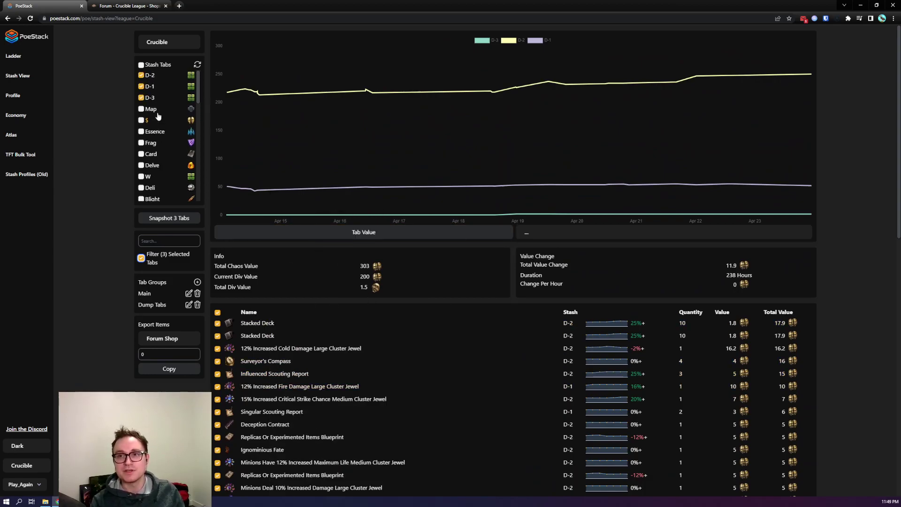
pyautogui.click(197, 305)
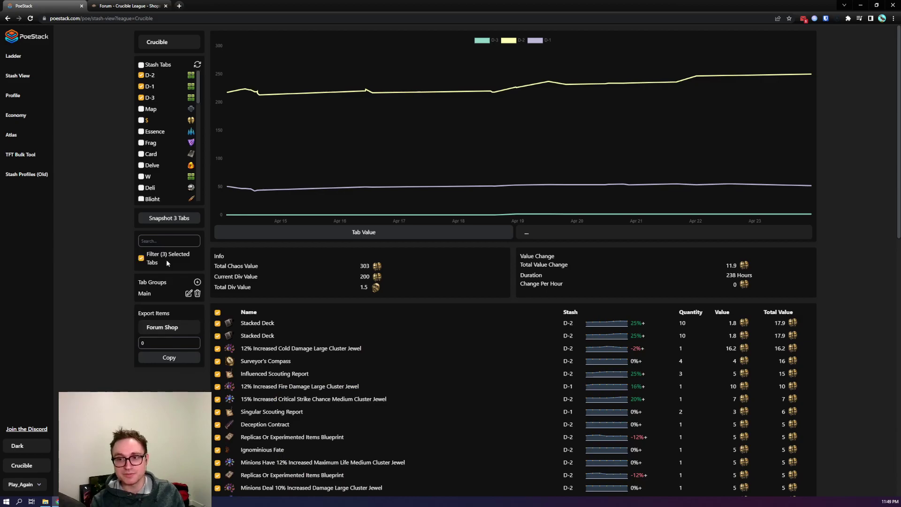
pyautogui.click(140, 66)
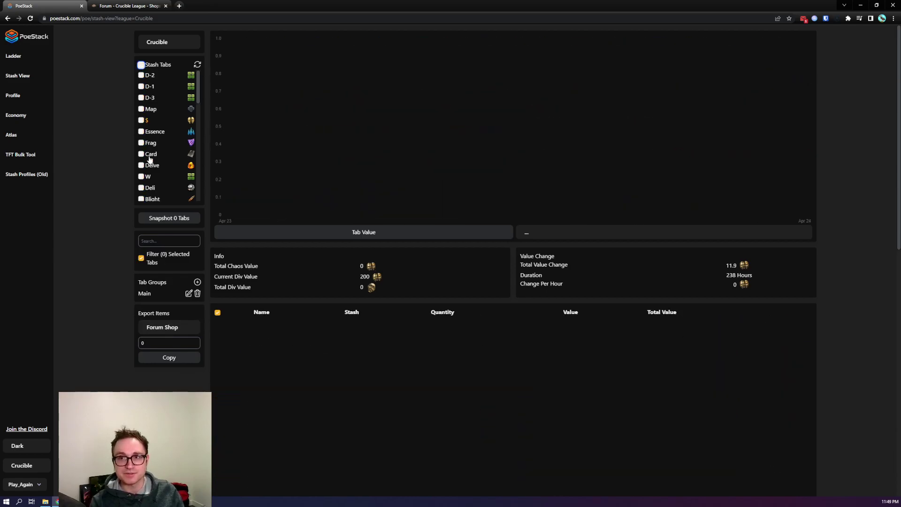
pyautogui.click(140, 98)
pyautogui.click(140, 75)
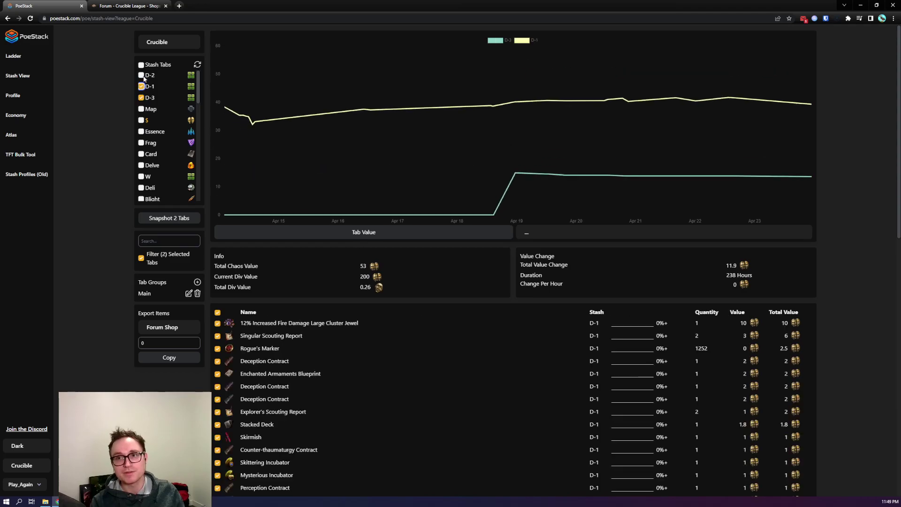
pyautogui.click(141, 86)
# Create a new tab group from the selected dump tabs and name it Dump Tans
pyautogui.click(197, 282)
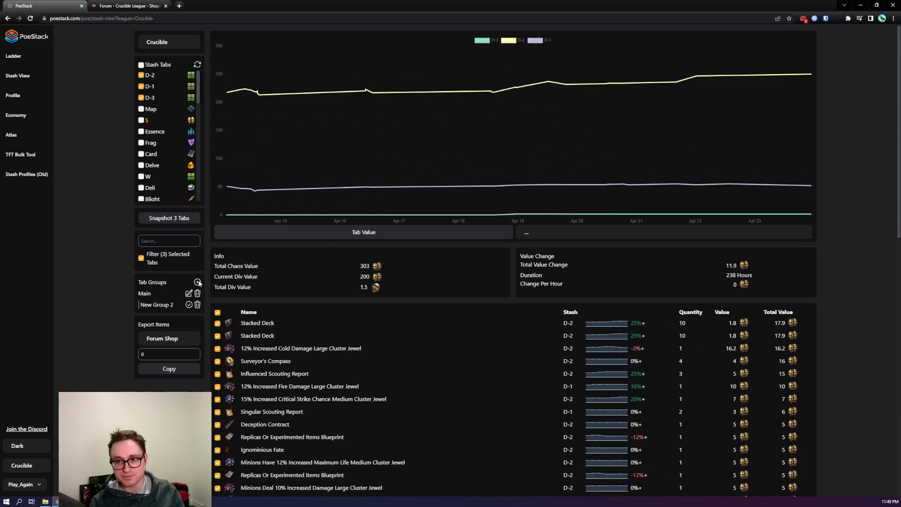
pyautogui.hotkey('ctrl', 'a')
pyautogui.write('Dum')
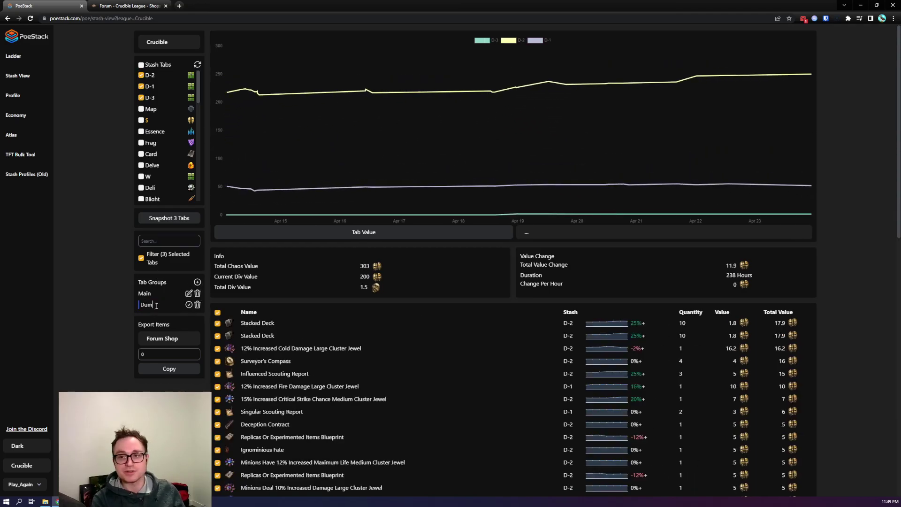
pyautogui.write('p Tans')
pyautogui.press('Return')
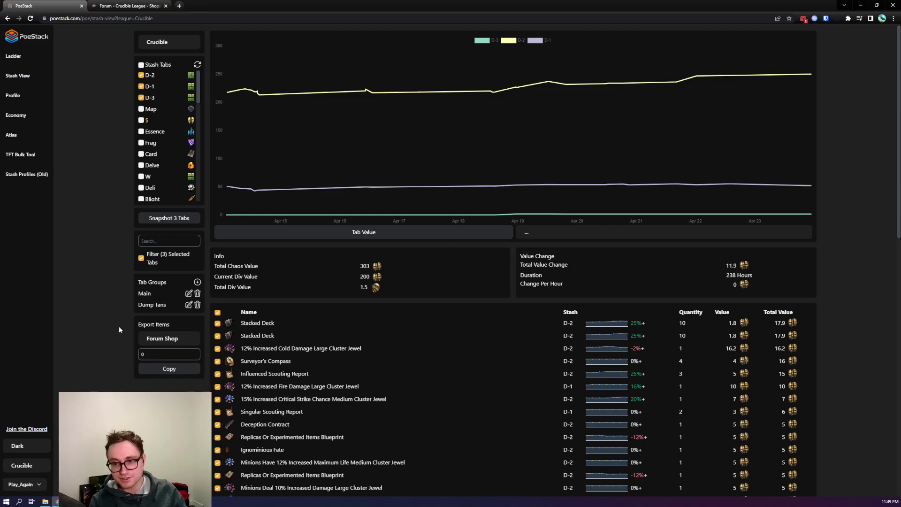
# Switch between the Main and Dump Tans groups, ending on Main, and view its item list
pyautogui.click(144, 293)
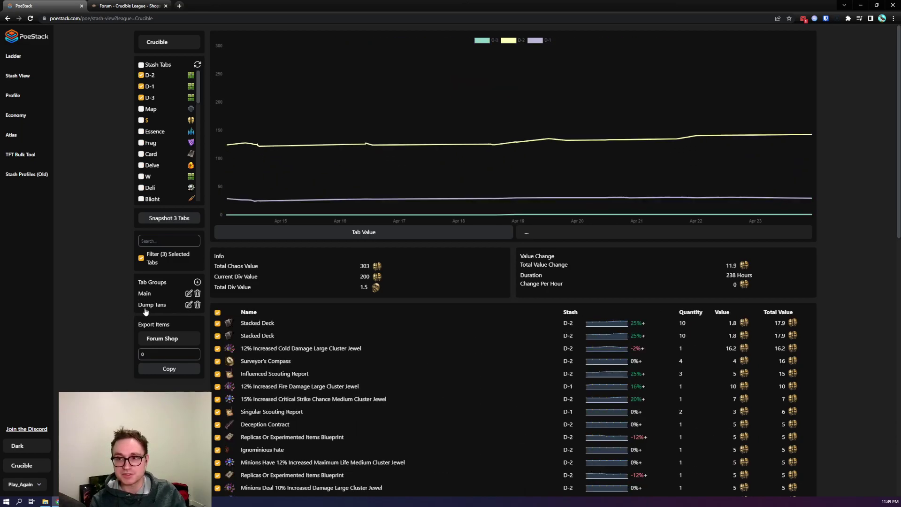
pyautogui.click(149, 305)
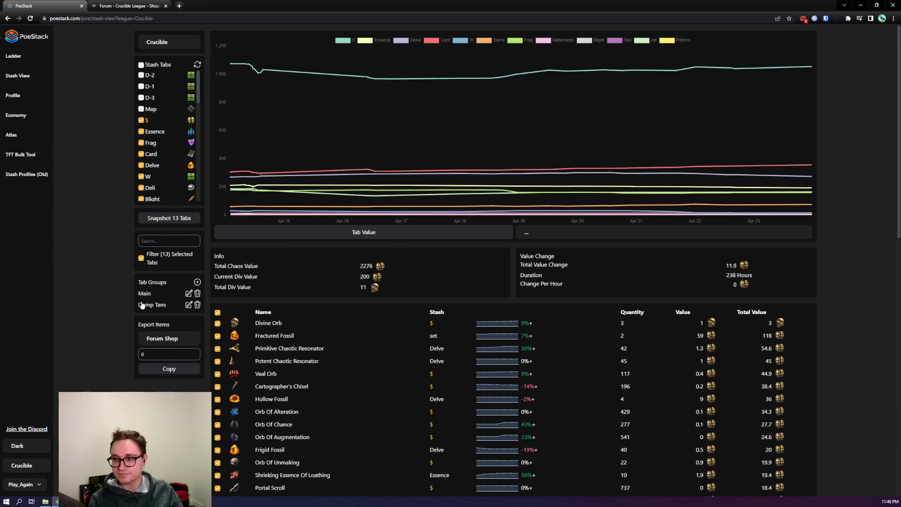
pyautogui.scroll(-5, 247, 316)
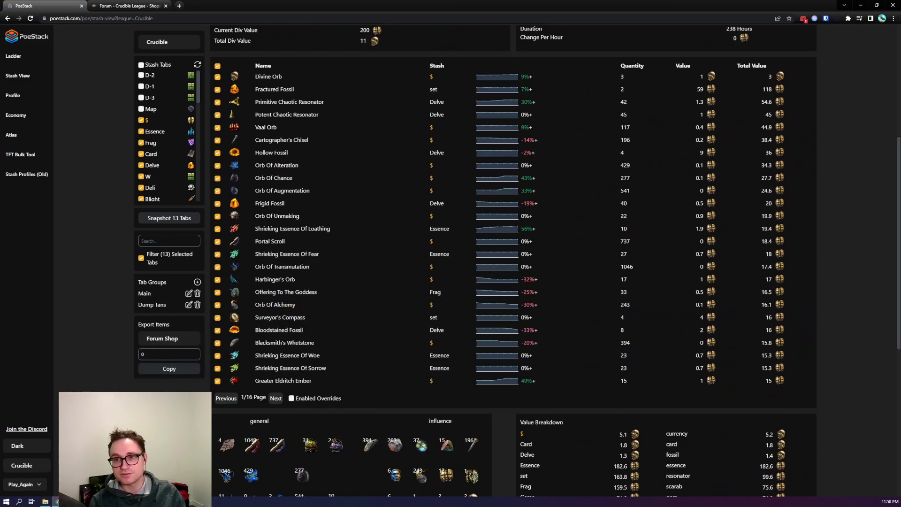
# Clear the stash tab selection and select only the Essence, Frag, Card and Delve tabs
pyautogui.click(141, 65)
pyautogui.click(142, 66)
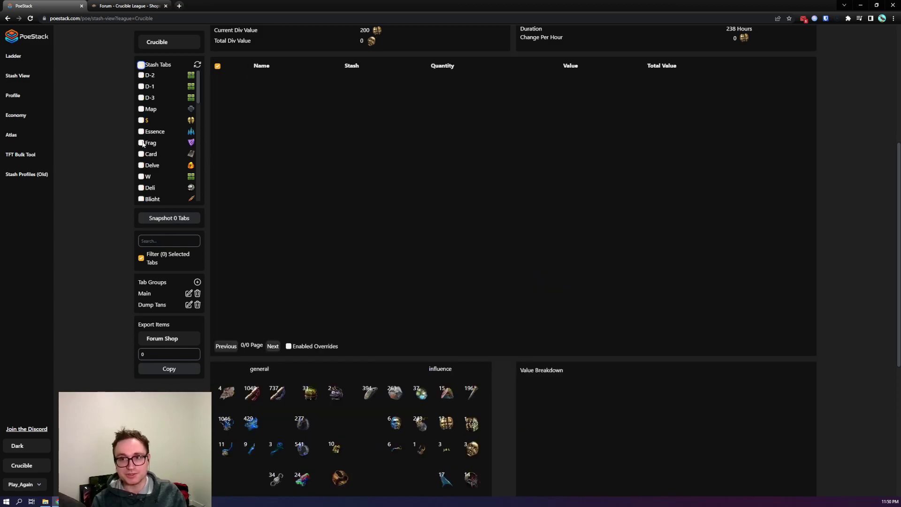
pyautogui.click(141, 132)
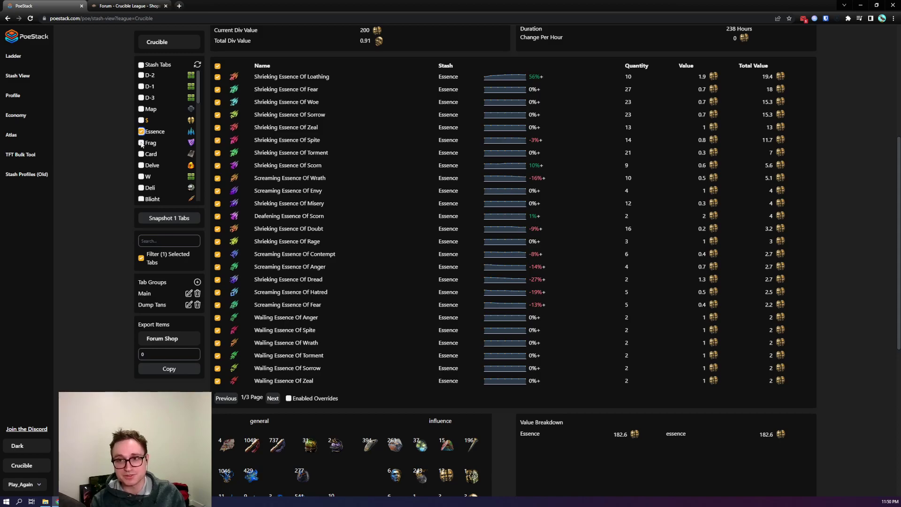
pyautogui.click(141, 143)
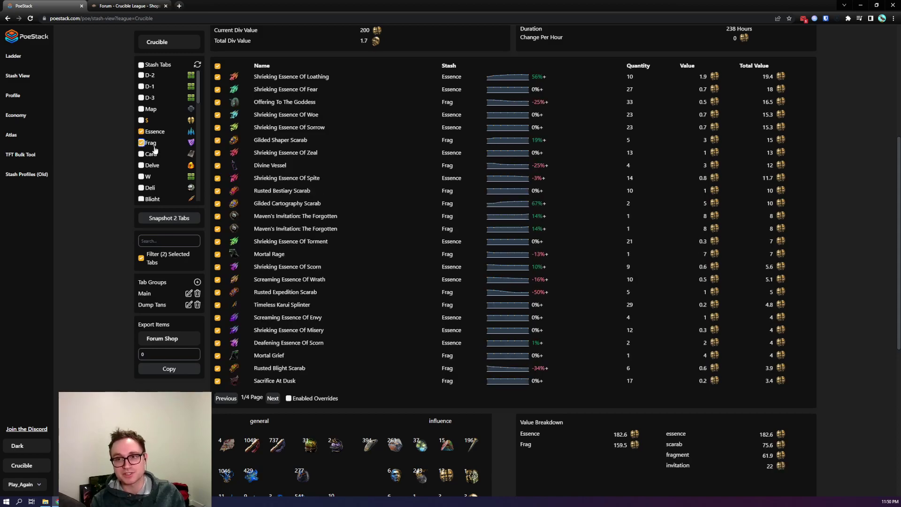
pyautogui.click(140, 154)
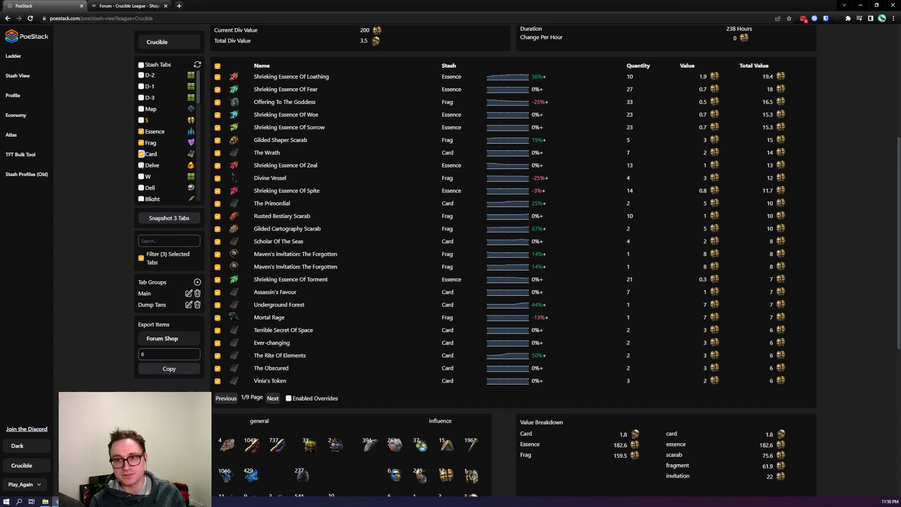
pyautogui.click(141, 165)
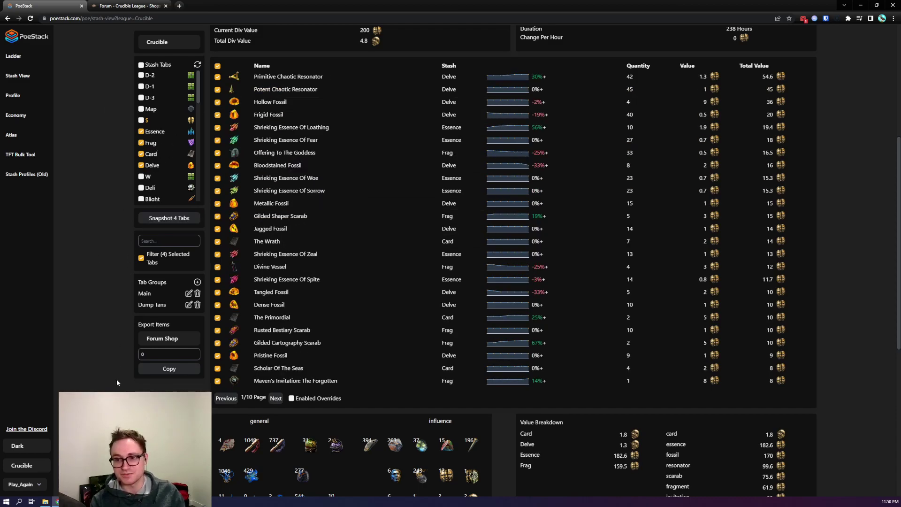
# Copy the Forum Shop export, replace the shop thread's content on the Path of Exile forum with it and try to send the edit
pyautogui.click(169, 368)
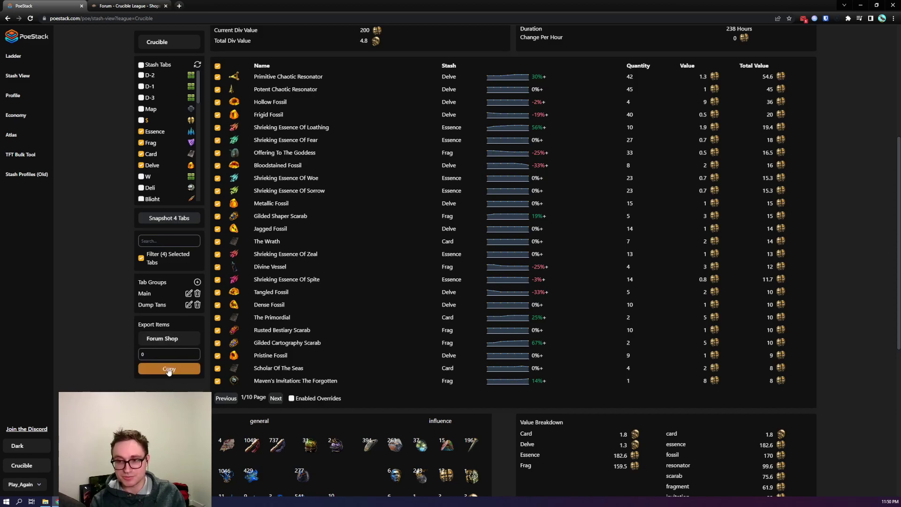
pyautogui.hotkey('ctrl', 'Tab')
pyautogui.hotkey('ctrl', 'a')
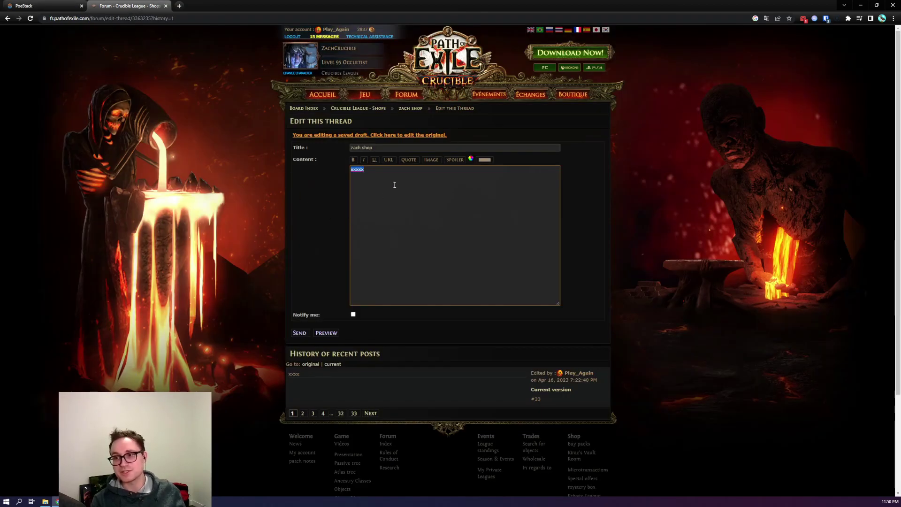
pyautogui.hotkey('ctrl', 'v')
pyautogui.click(299, 333)
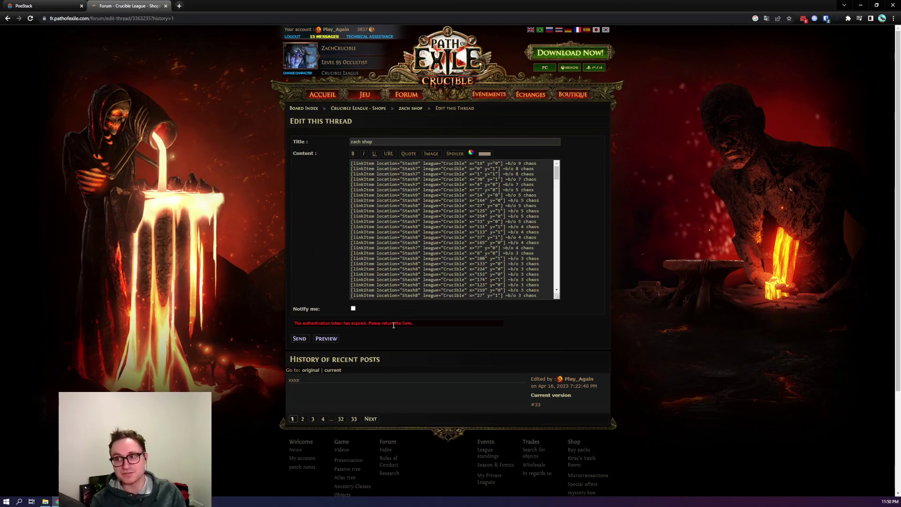
# Switch back to the PoeStack stash view and look over the priced items from the selected tabs
pyautogui.click(45, 5)
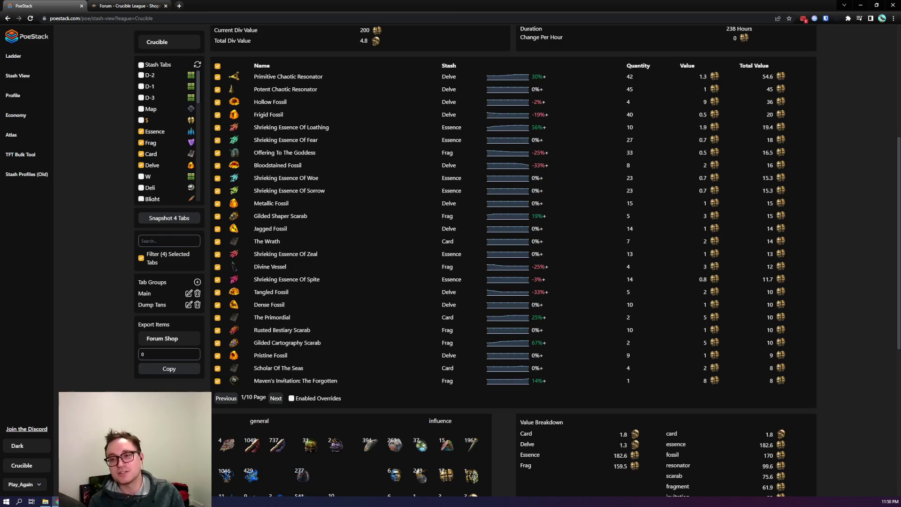
pyautogui.moveTo(327, 311)
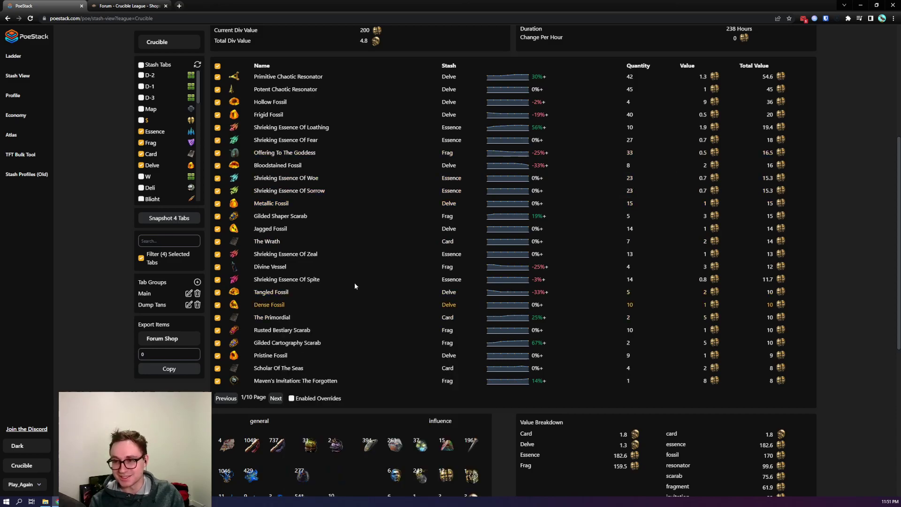
pyautogui.scroll(-2, 269, 167)
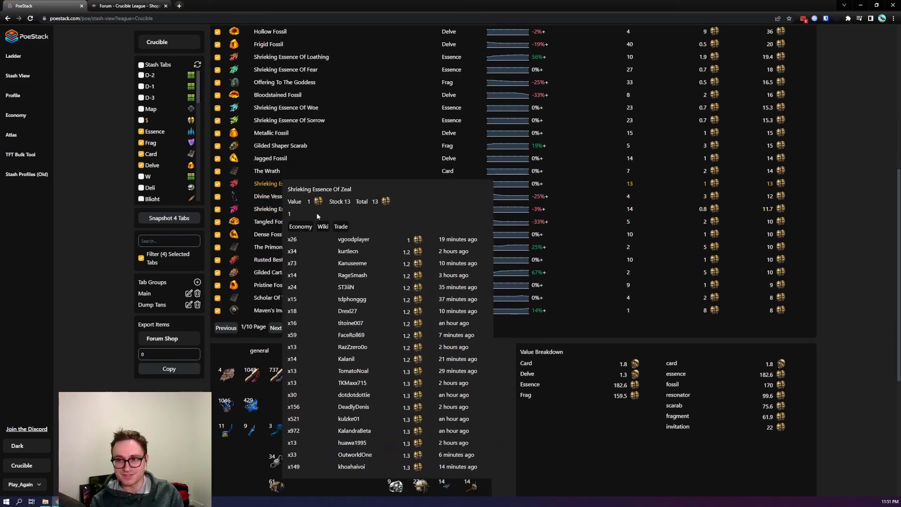
pyautogui.scroll(2, 243, 306)
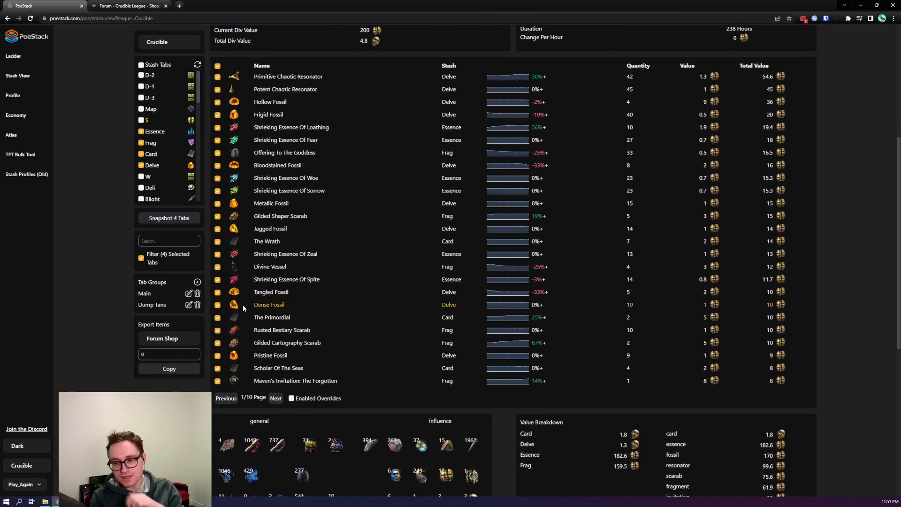
# Set the item export to TFT-Bulk with the essence high category, and turn off the selected-tabs filter
pyautogui.click(181, 341)
pyautogui.click(157, 370)
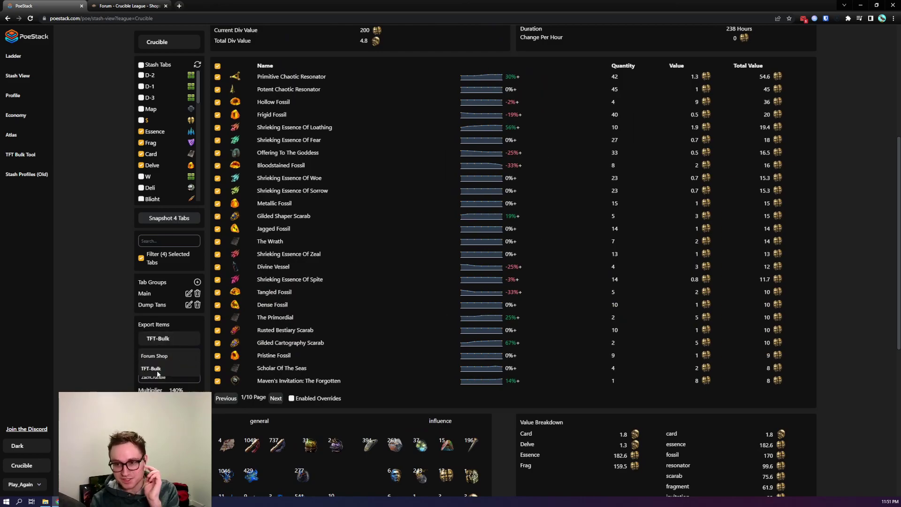
pyautogui.click(158, 374)
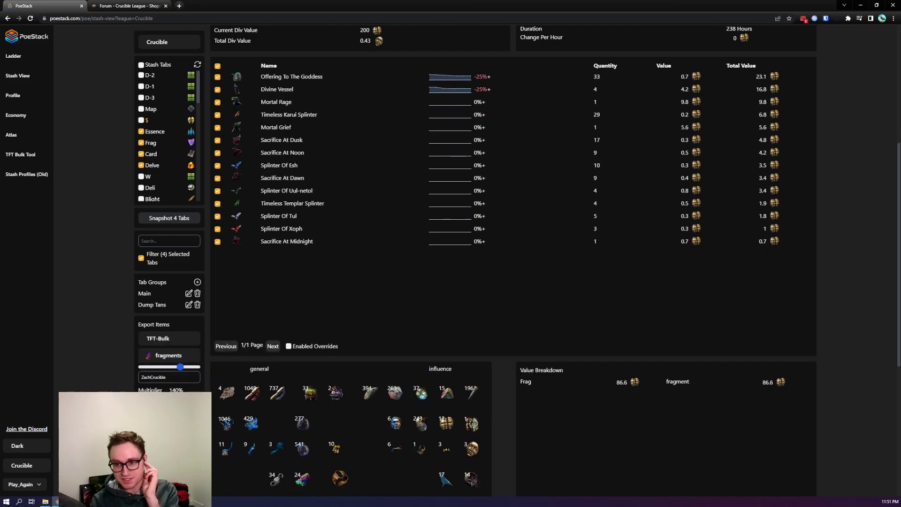
pyautogui.click(141, 258)
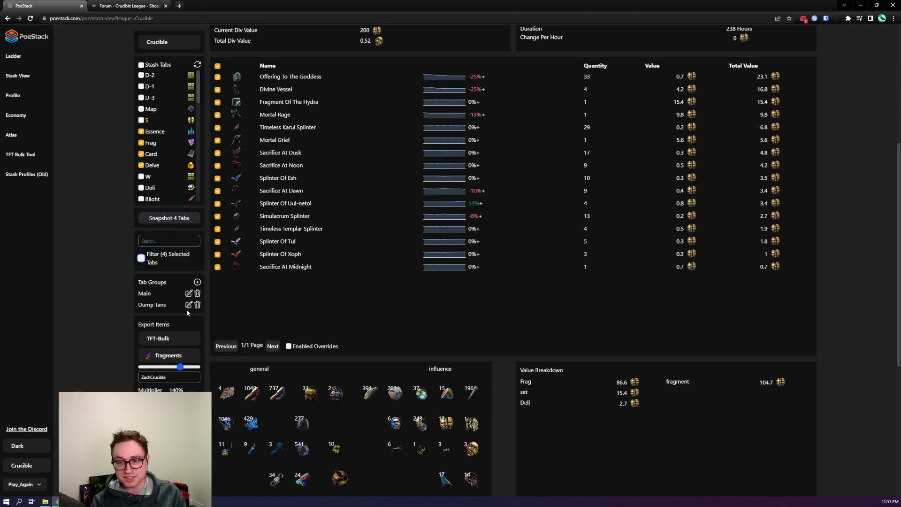
pyautogui.click(169, 355)
pyautogui.click(163, 383)
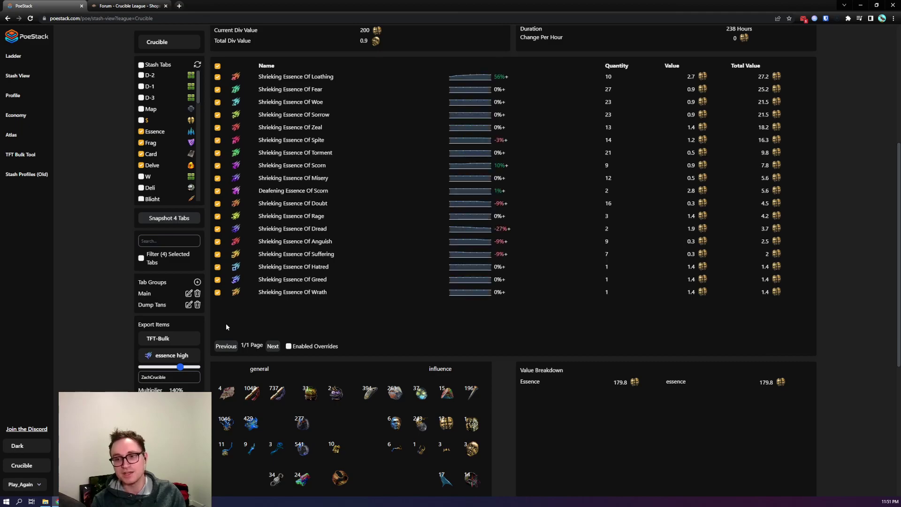
# Open the TFT Bulk Tool in a new browser tab, look through its message history and instructions, and close it
pyautogui.middleClick(19, 155)
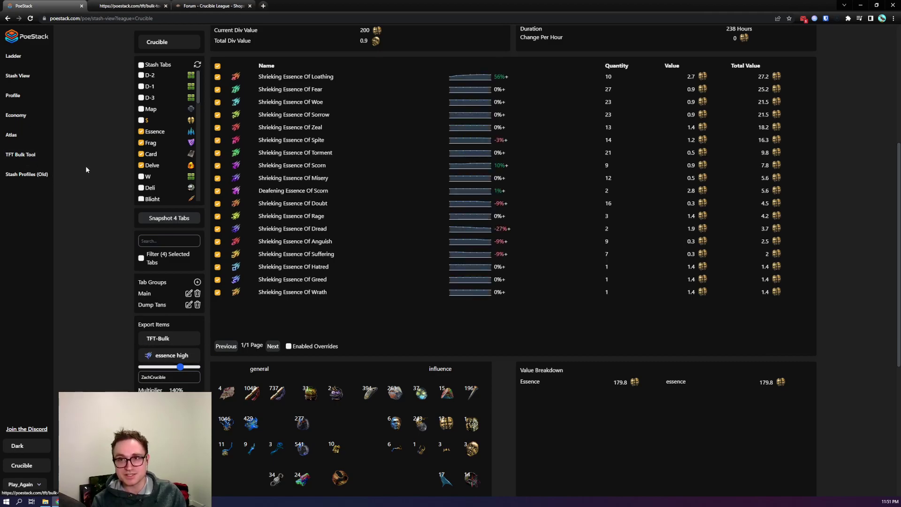
pyautogui.click(114, 6)
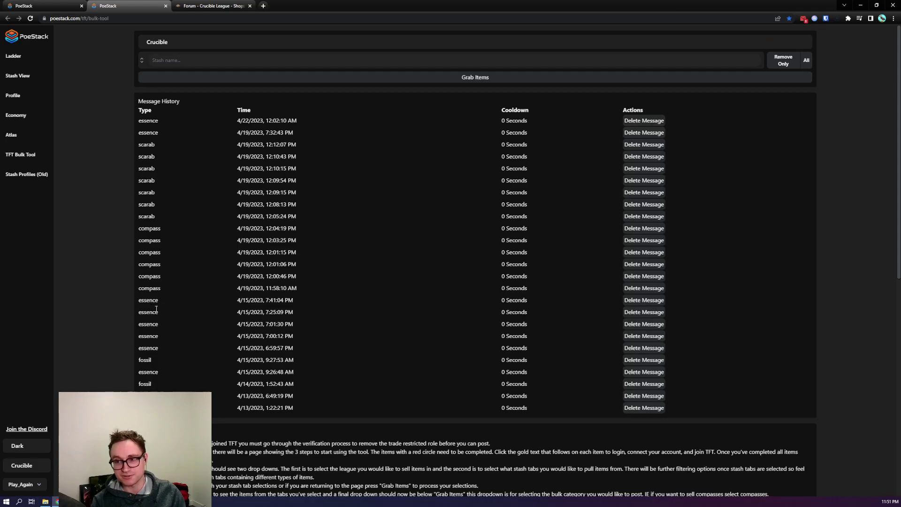
pyautogui.scroll(-8, 218, 235)
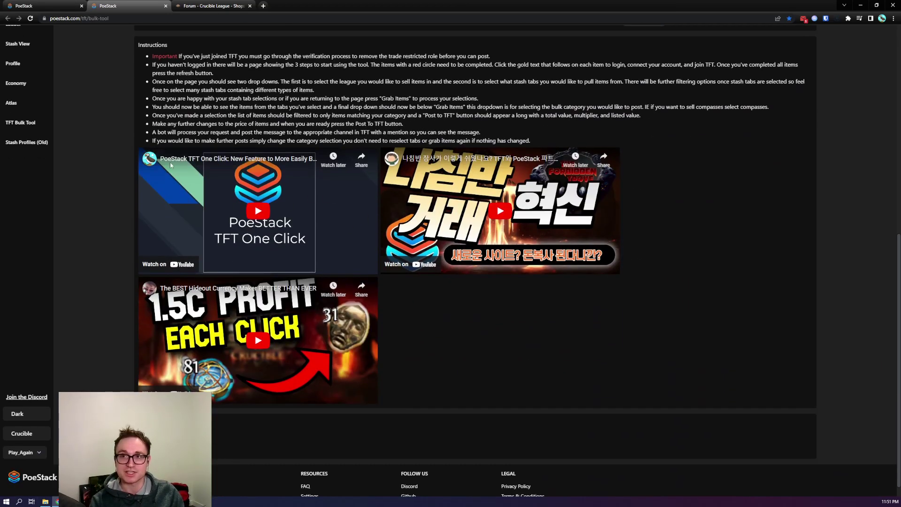
pyautogui.middleClick(125, 10)
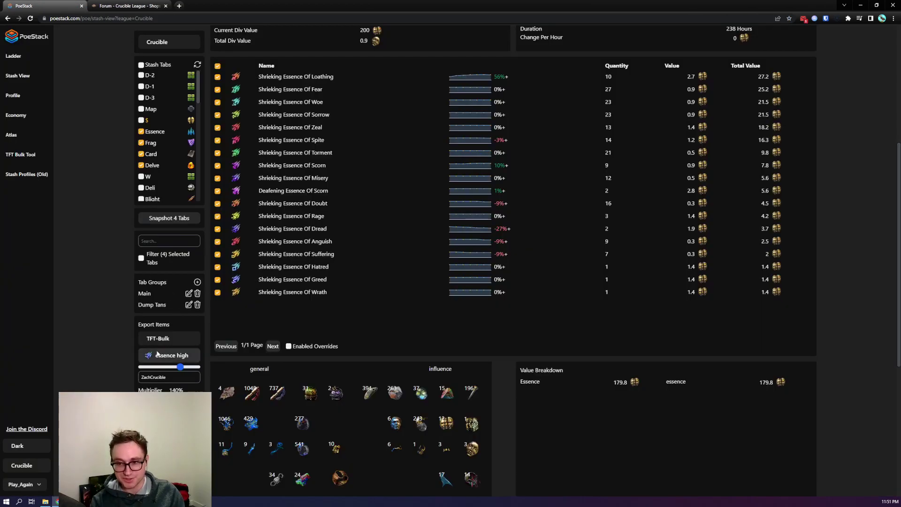
# Try a 170% multiplier on the essence high export, view the repriced items and settle on 130%
pyautogui.moveTo(180, 367)
pyautogui.mouseDown()
pyautogui.moveTo(165, 368)
pyautogui.moveTo(190, 367)
pyautogui.moveTo(135, 363)
pyautogui.moveTo(188, 367)
pyautogui.mouseUp()
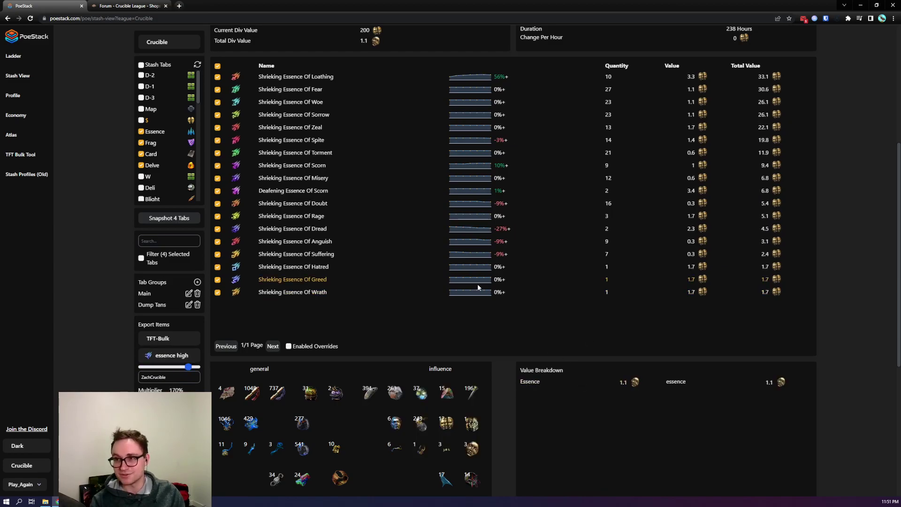
pyautogui.scroll(3, 352, 154)
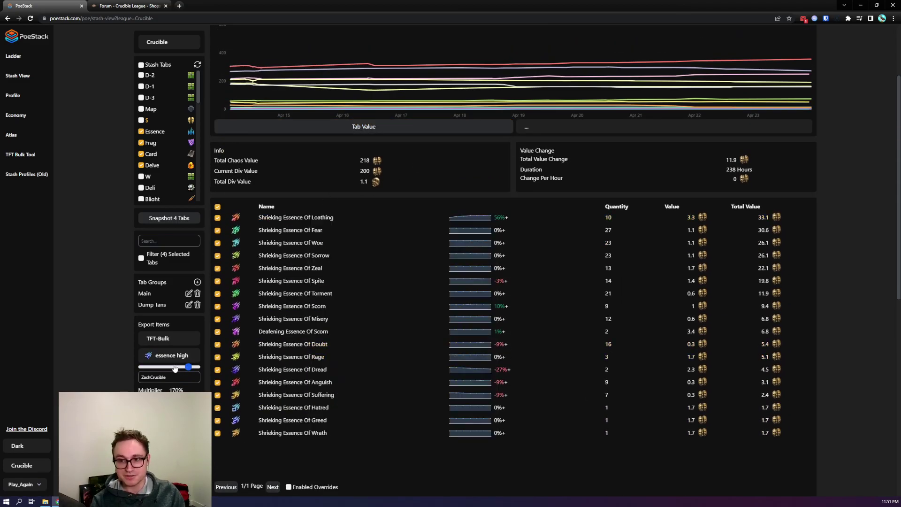
pyautogui.click(174, 367)
pyautogui.moveTo(175, 368); pyautogui.dragTo(178, 367)
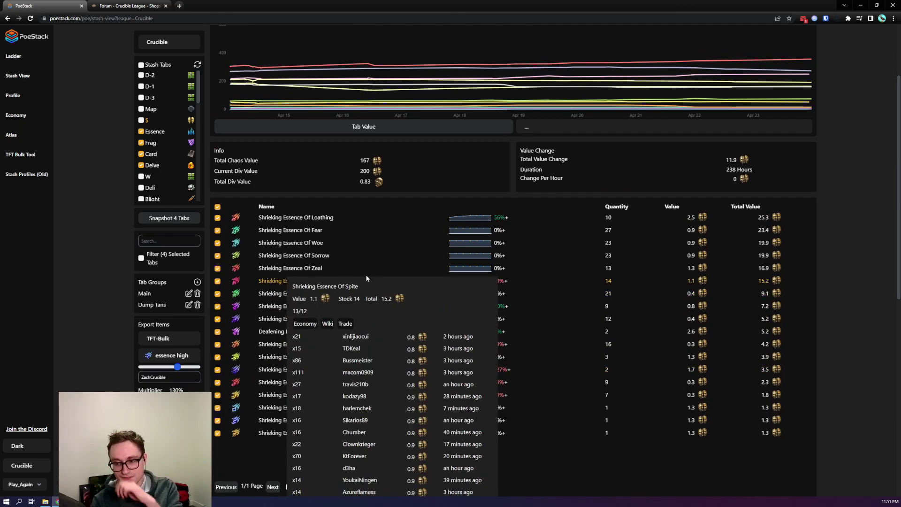
# Enable price overrides for the essence list and open the override value of Shrieking Essence Of Loathing for editing
pyautogui.scroll(-2, 365, 275)
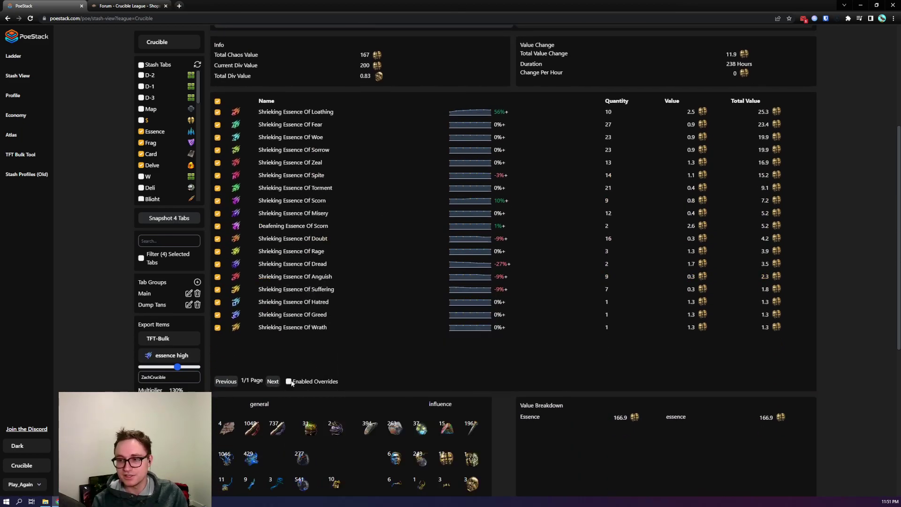
pyautogui.click(289, 381)
pyautogui.click(584, 112)
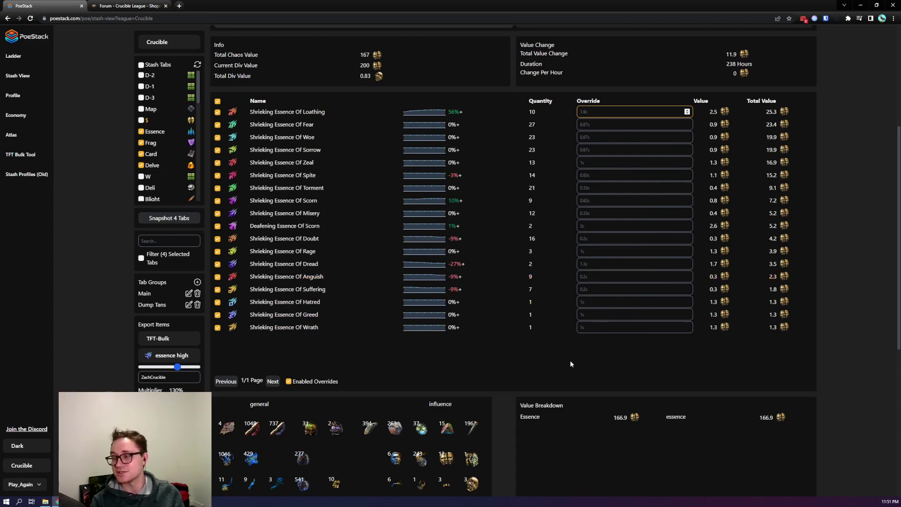
# Override Shrieking Essence Of Loathing at 4 and Shrieking Essence Of Fear at 2, switching the multiplier to 100% and back to 130%
pyautogui.write('4')
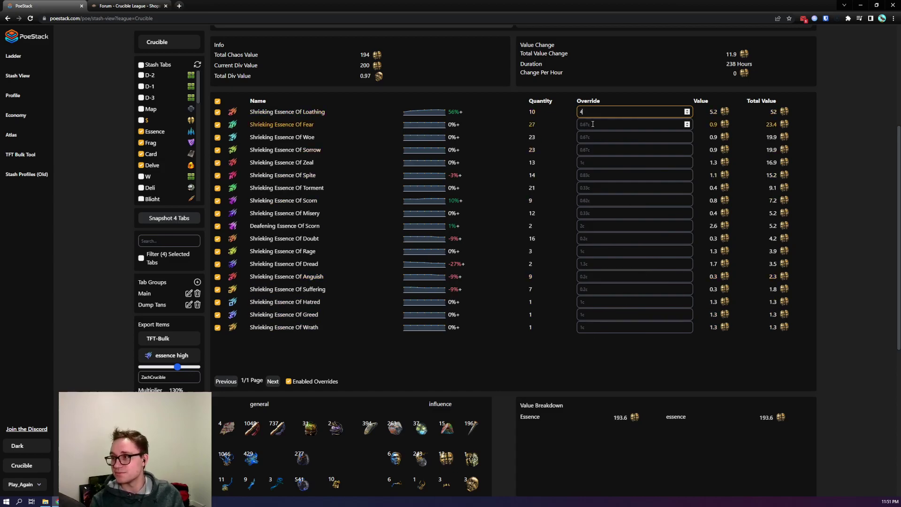
pyautogui.click(592, 124)
pyautogui.scroll(-4, 608, 315)
pyautogui.scroll(4, 334, 352)
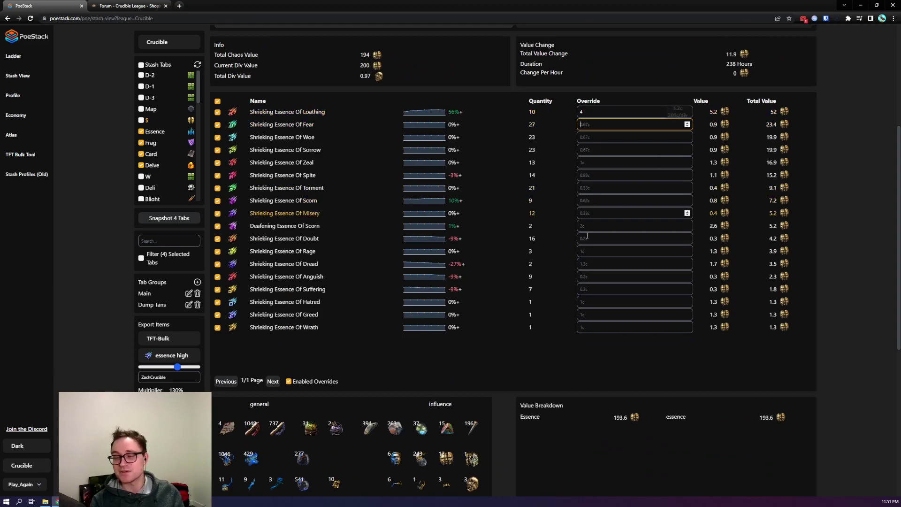
pyautogui.moveTo(167, 368); pyautogui.dragTo(169, 368)
pyautogui.click(635, 124)
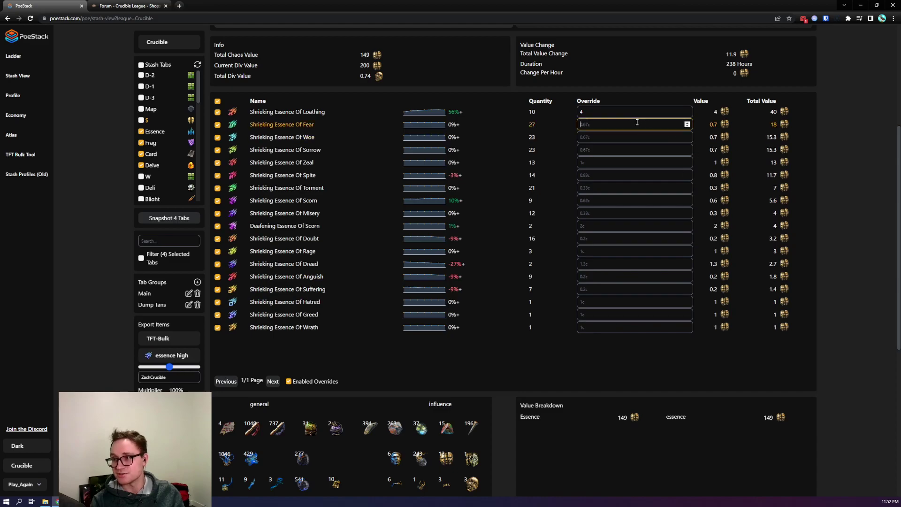
pyautogui.write('2')
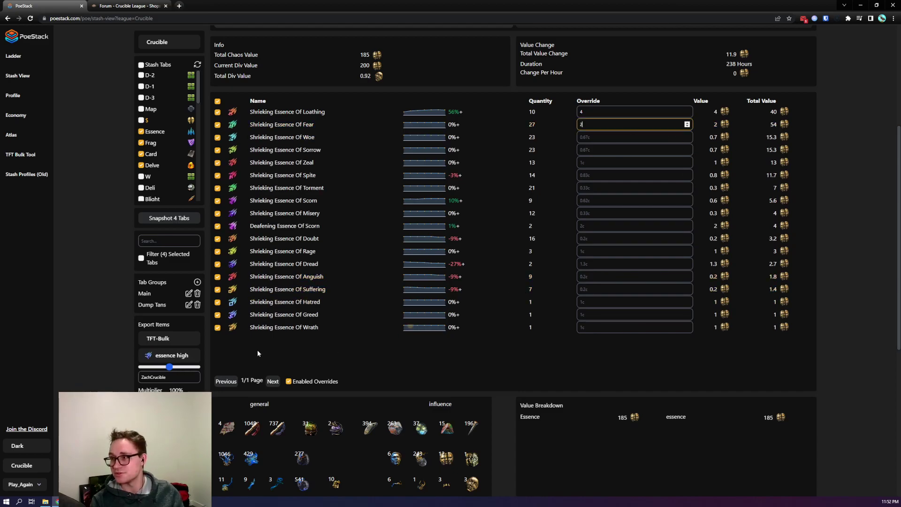
pyautogui.click(178, 369)
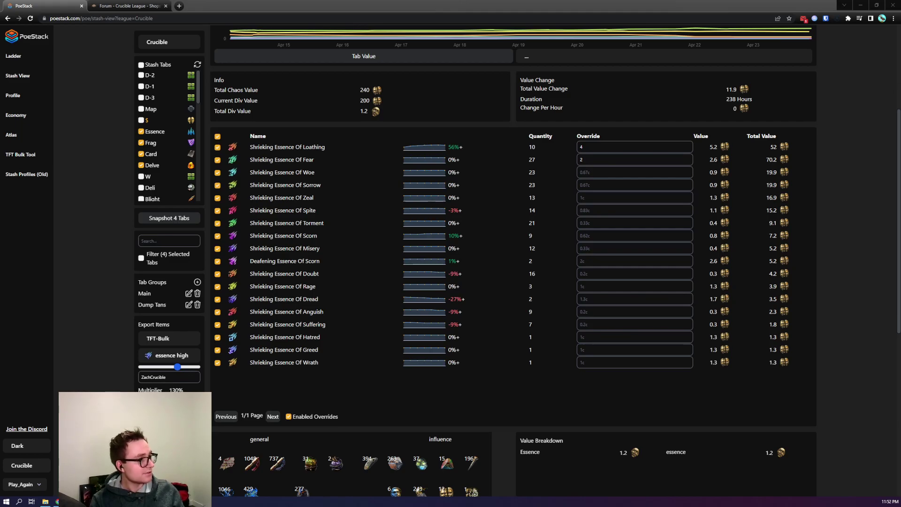
# Switch to Discord, read the newest TFT-One-Click listing in the bulk-essences-wts-csc channel, and return to PoeStack
pyautogui.hotkey('alt', 'Tab')
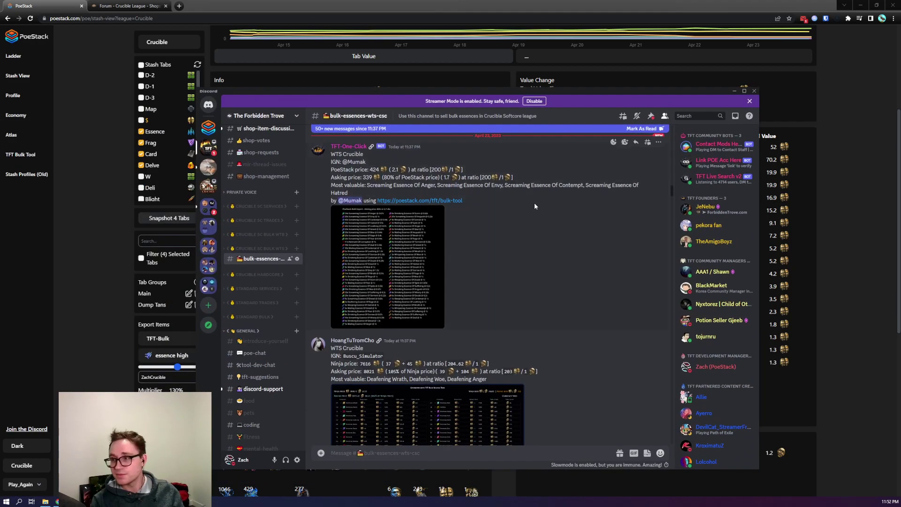
pyautogui.scroll(-15, 670, 252)
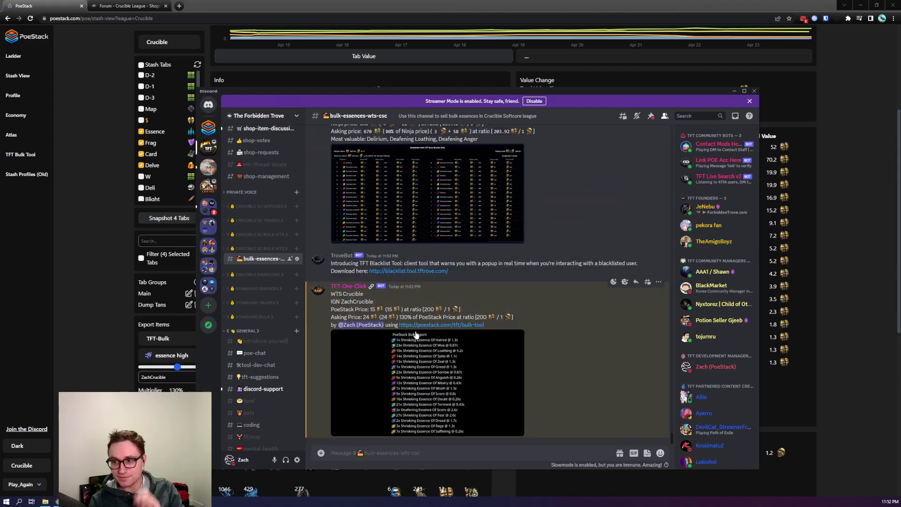
pyautogui.click(355, 88)
# Change the TFT-Bulk export category to heist and review its listing in Discord's bulk-heist-wts-csc channel
pyautogui.click(172, 356)
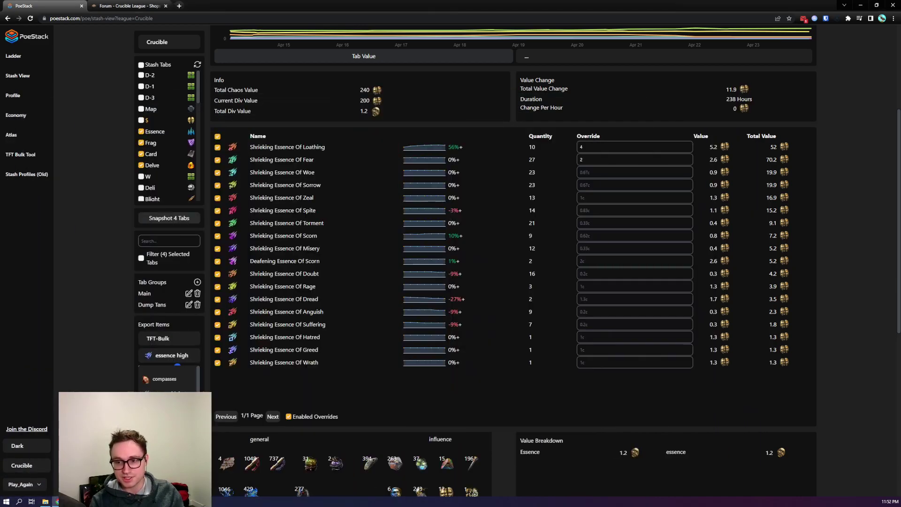
pyautogui.click(164, 413)
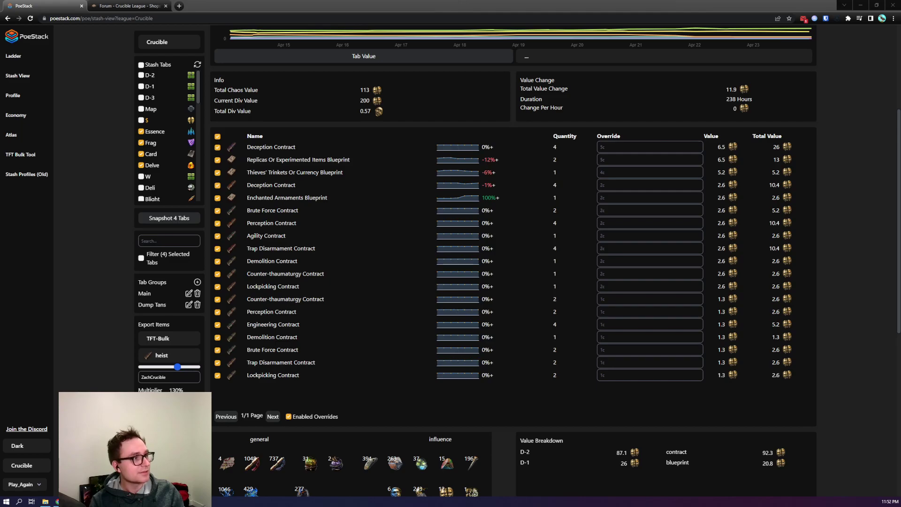
pyautogui.hotkey('alt', 'Tab')
pyautogui.scroll(-4, 365, 297)
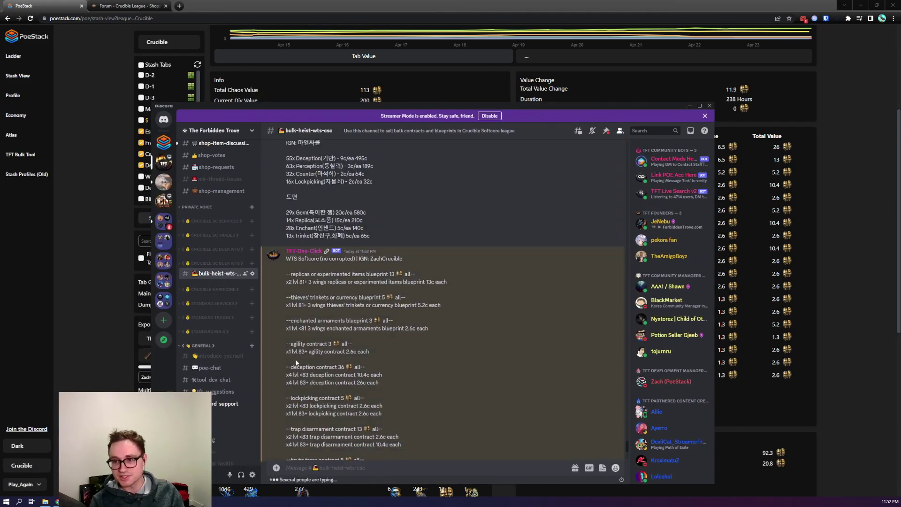
pyautogui.click(337, 100)
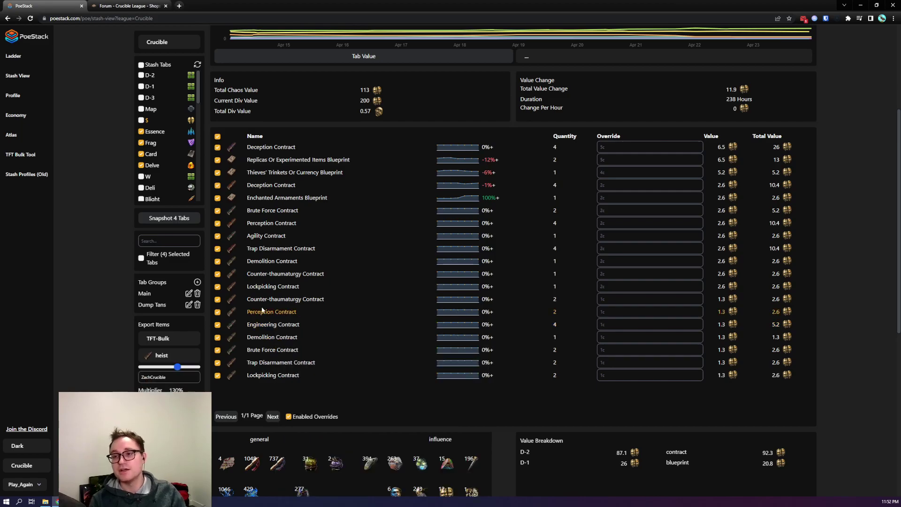
# Look over the heist contracts, blueprints and value breakdown, and turn off the price overrides
pyautogui.scroll(-1, 513, 261)
pyautogui.scroll(-5, 590, 464)
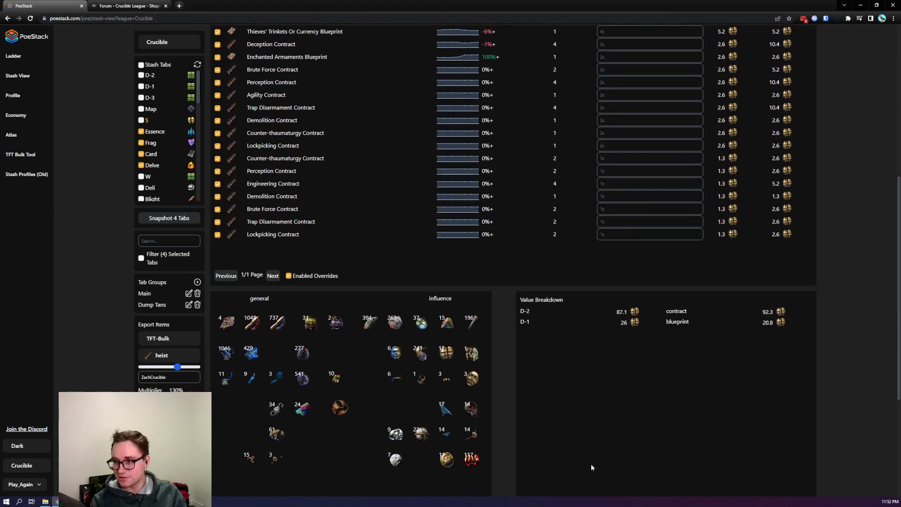
pyautogui.scroll(6, 250, 241)
pyautogui.moveTo(250, 242)
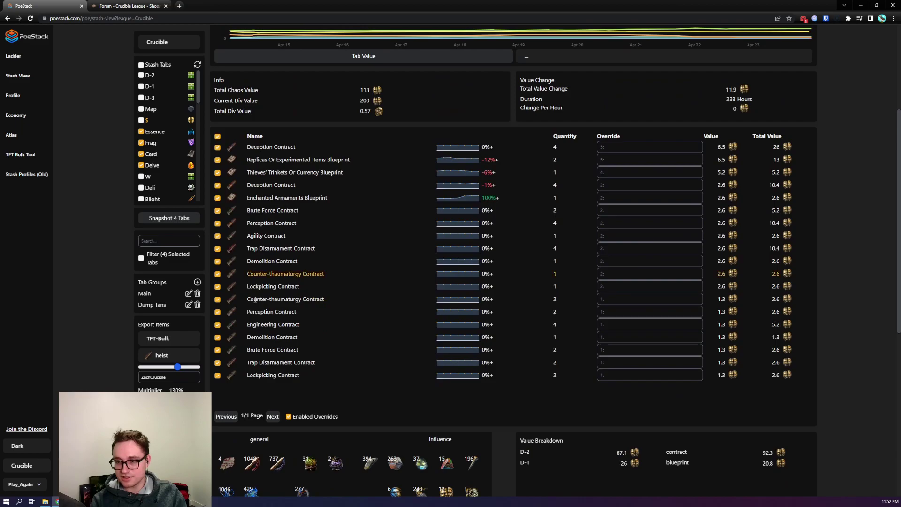
pyautogui.click(289, 416)
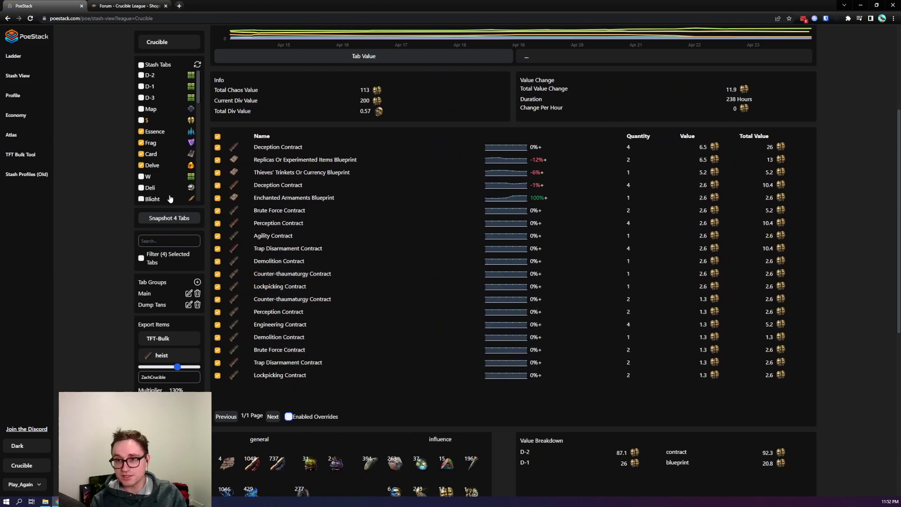
# Filter the stash view to the tabs of the Main group and set the item export to Forum Shop
pyautogui.click(149, 296)
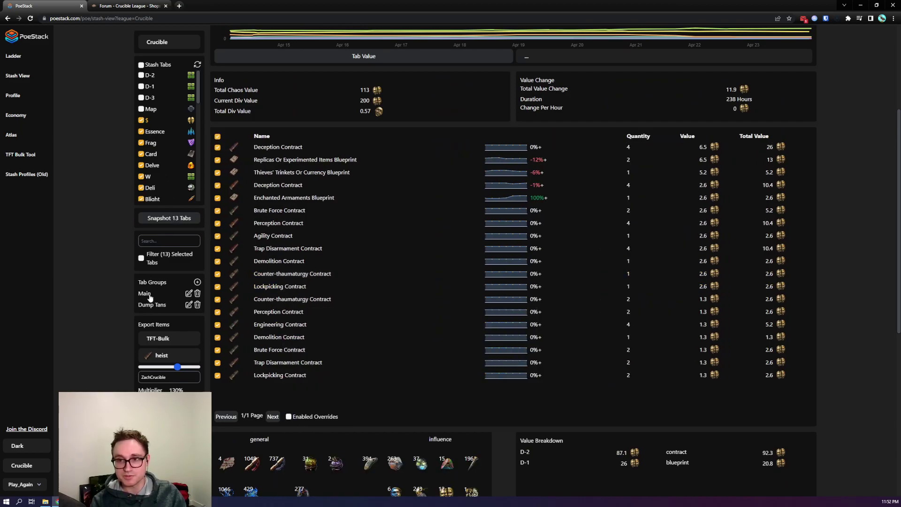
pyautogui.click(141, 258)
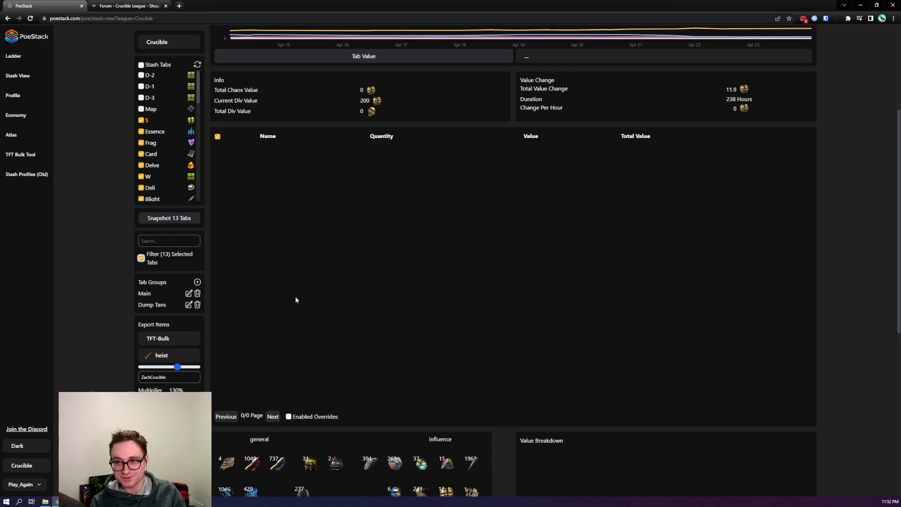
pyautogui.click(158, 356)
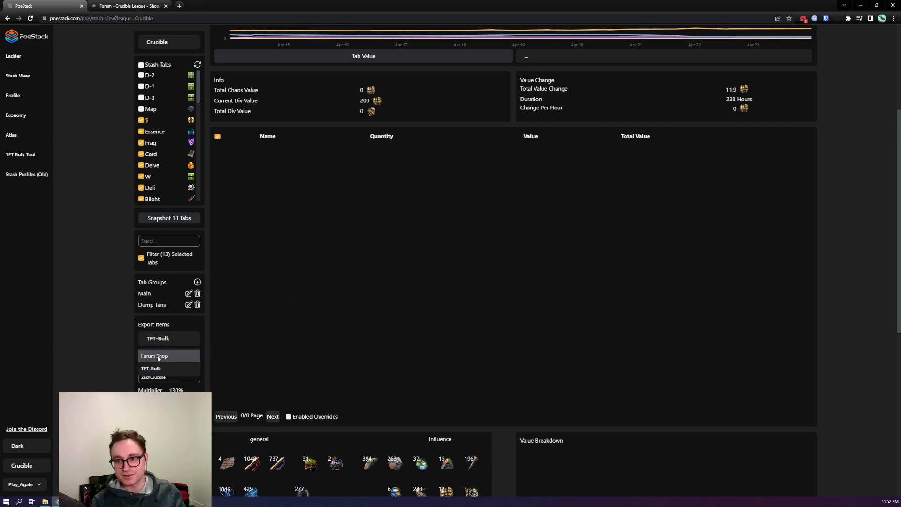
pyautogui.click(158, 357)
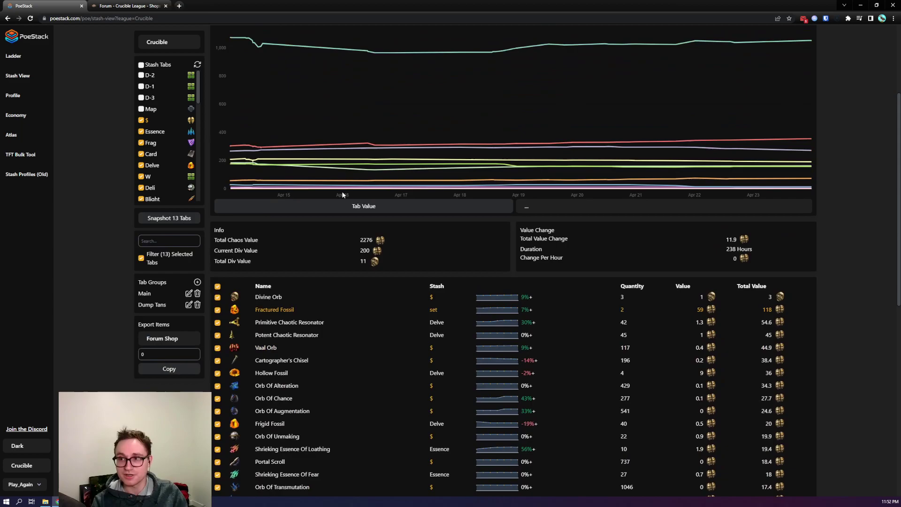
# Examine the value chart, item list, value breakdown, individual item price listings and the stash tab list for the Main group
pyautogui.scroll(1, 341, 191)
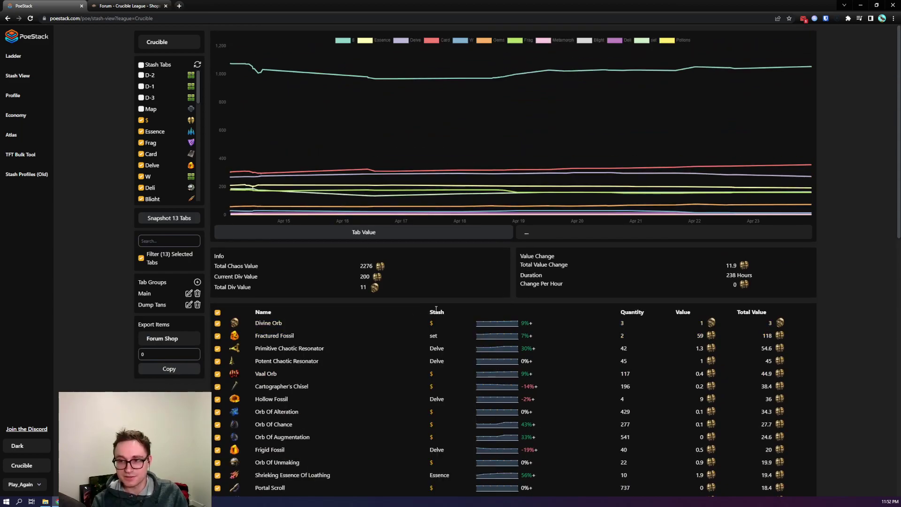
pyautogui.scroll(-8, 436, 309)
pyautogui.scroll(2, 563, 359)
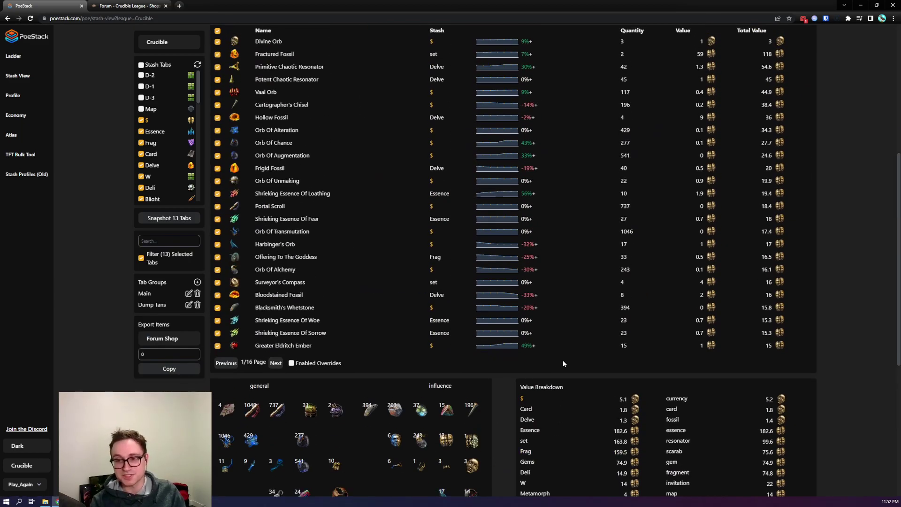
pyautogui.scroll(5, 563, 359)
pyautogui.scroll(2, 564, 361)
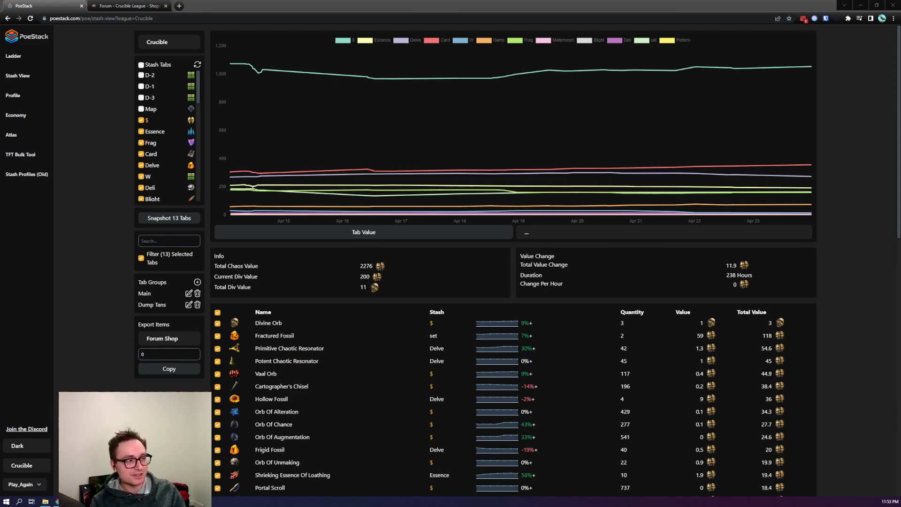
pyautogui.moveTo(265, 373)
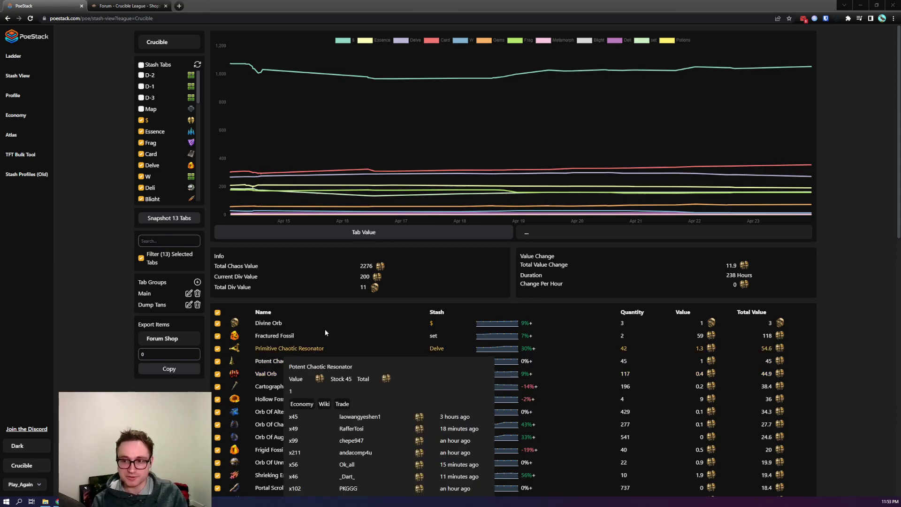
pyautogui.scroll(-2, 316, 273)
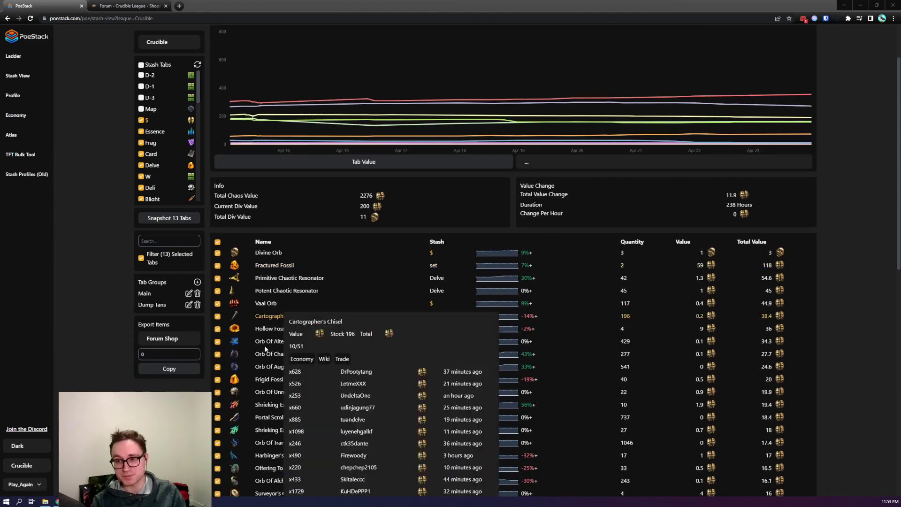
pyautogui.scroll(2, 324, 255)
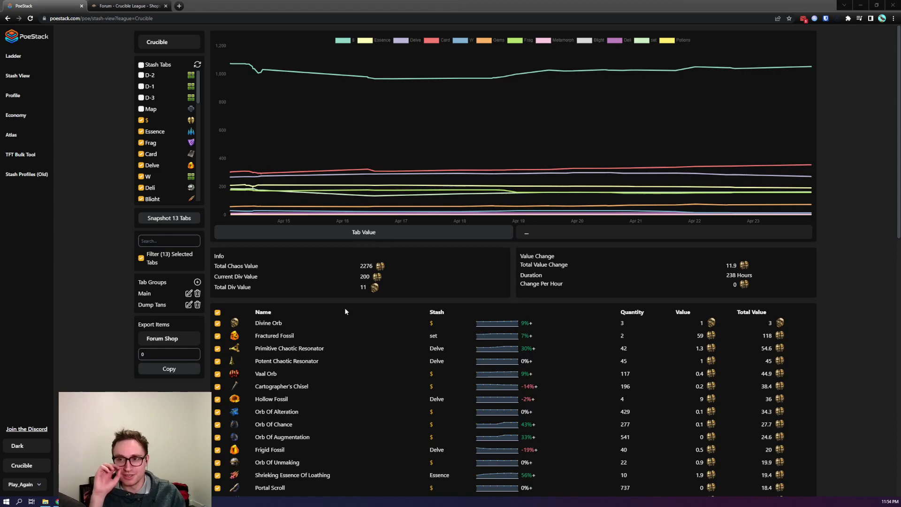
pyautogui.scroll(-5, 194, 155)
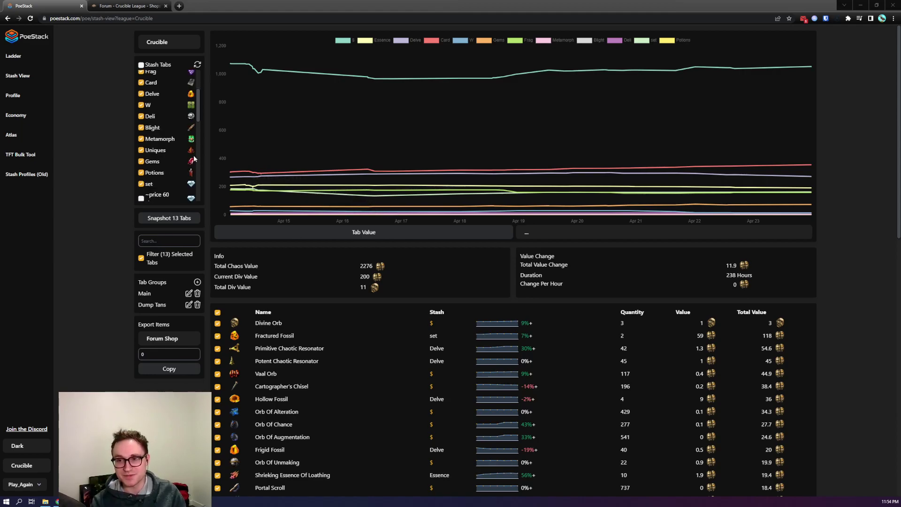
pyautogui.scroll(5, 188, 167)
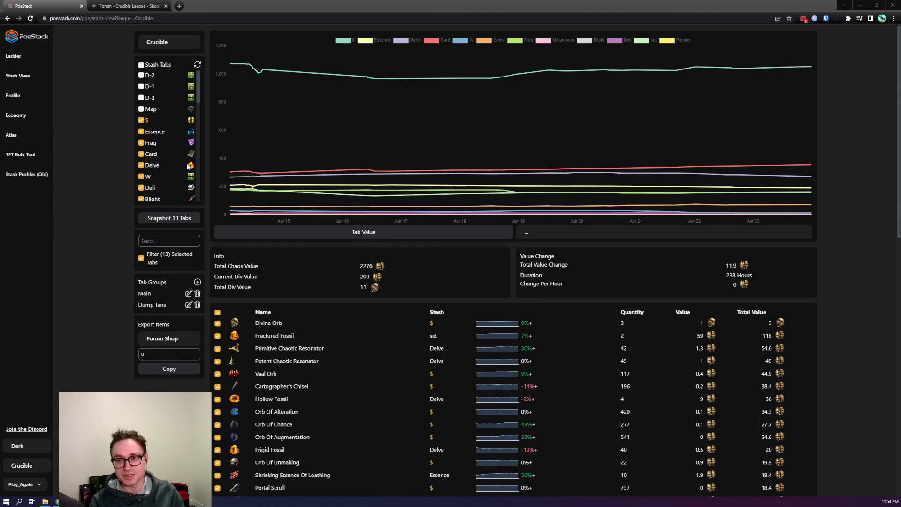
pyautogui.scroll(-3, 188, 167)
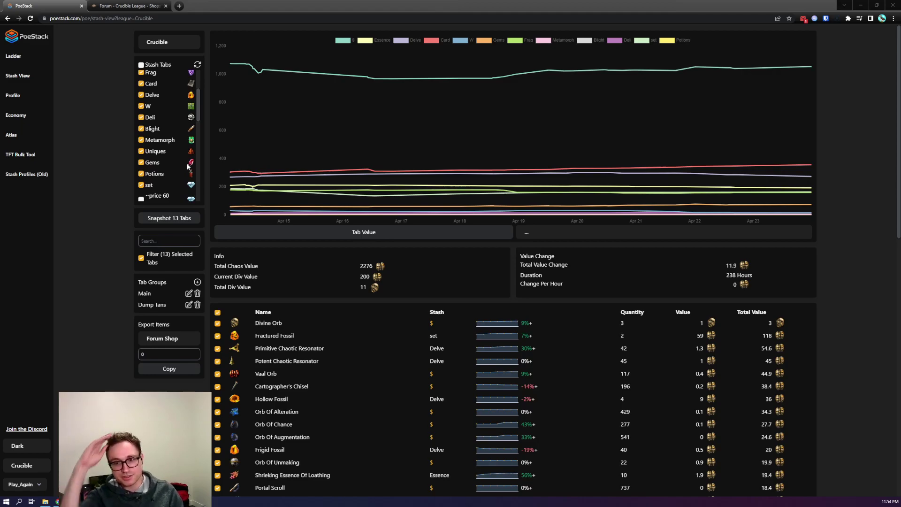
# Open the PoeStack GitHub page in a new browser tab, view its repositories, and close it to return to the stash view
pyautogui.scroll(-15, 371, 280)
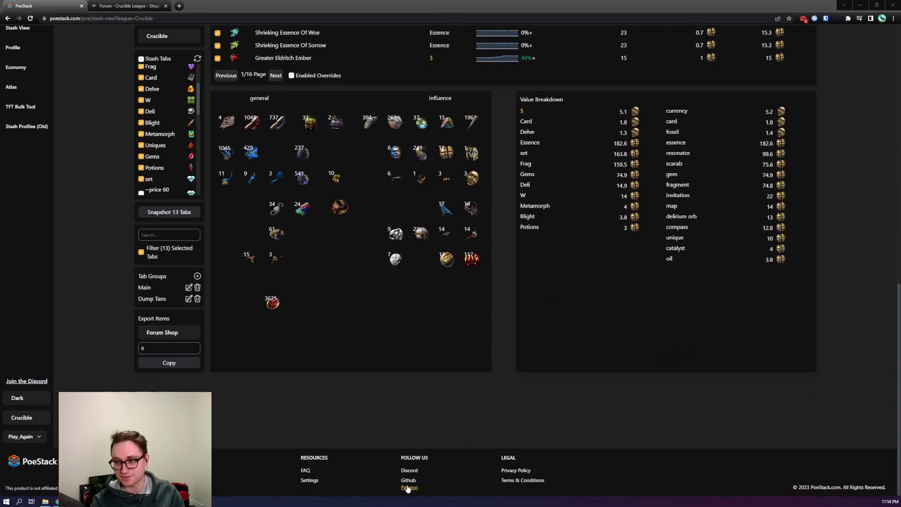
pyautogui.middleClick(408, 480)
pyautogui.hotkey('ctrl', 'Tab')
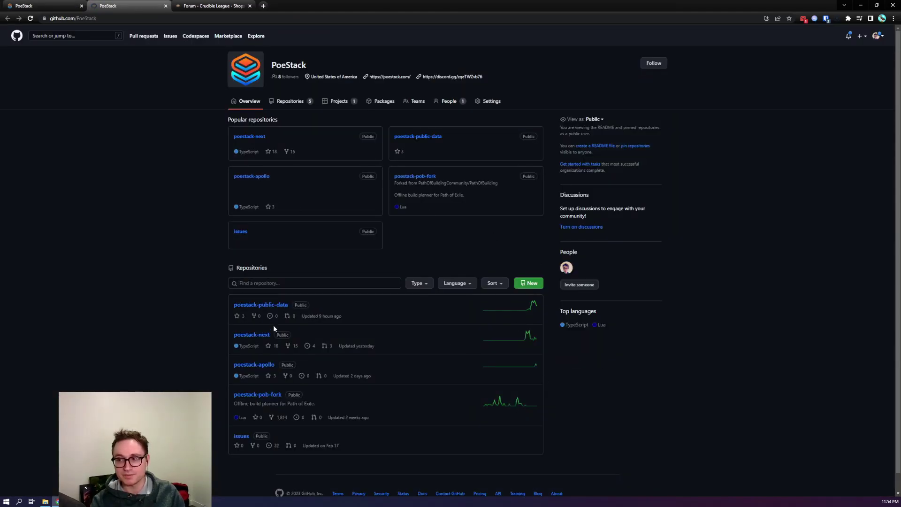
pyautogui.middleClick(136, 6)
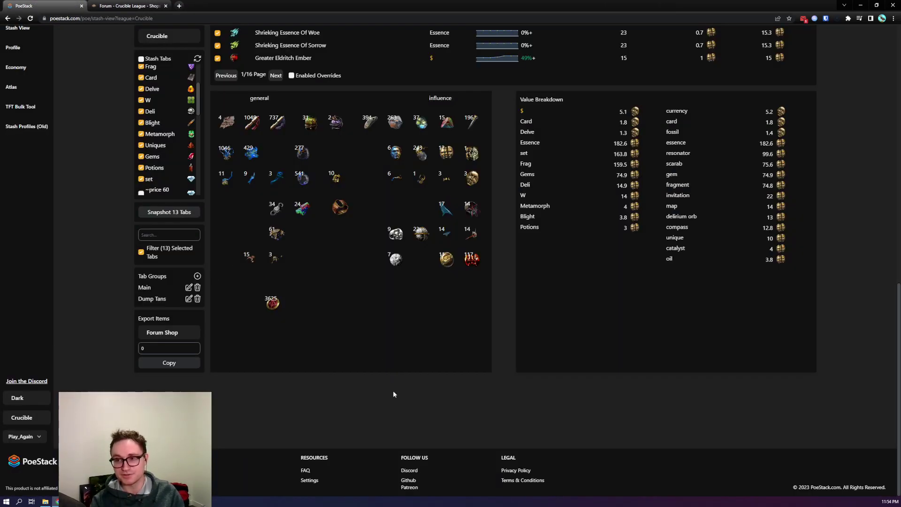
pyautogui.scroll(7, 394, 394)
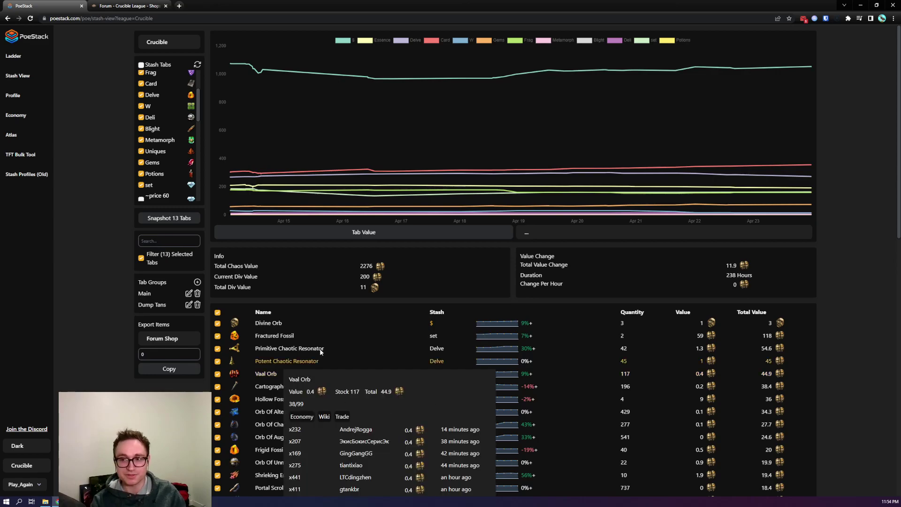
pyautogui.scroll(2, 173, 133)
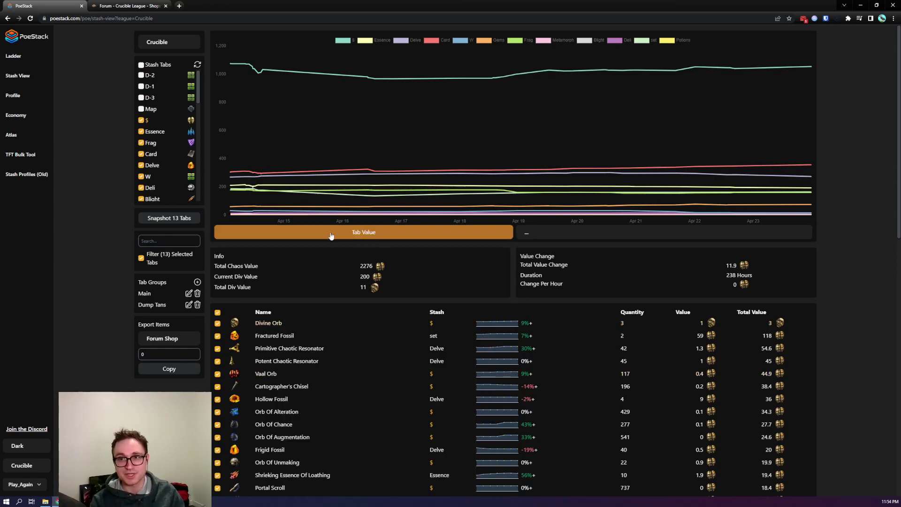